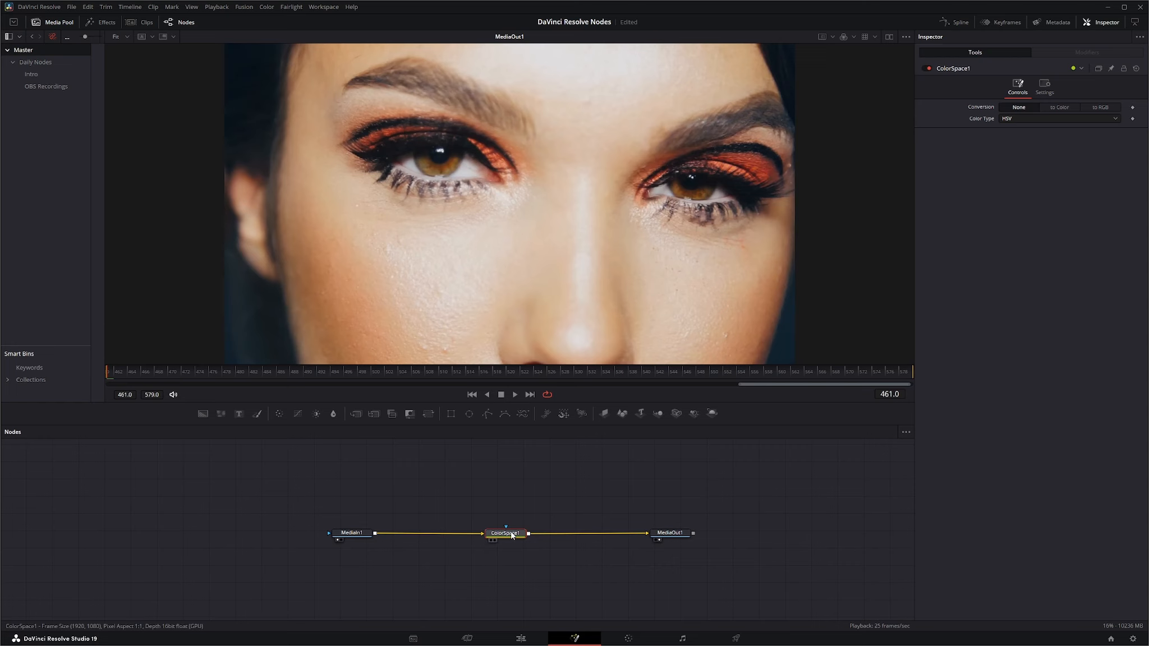
Step: Set ColorSpace1's conversion to To Color with the Negative color type
{"action": "left_click", "coordinate": [1058, 107]}
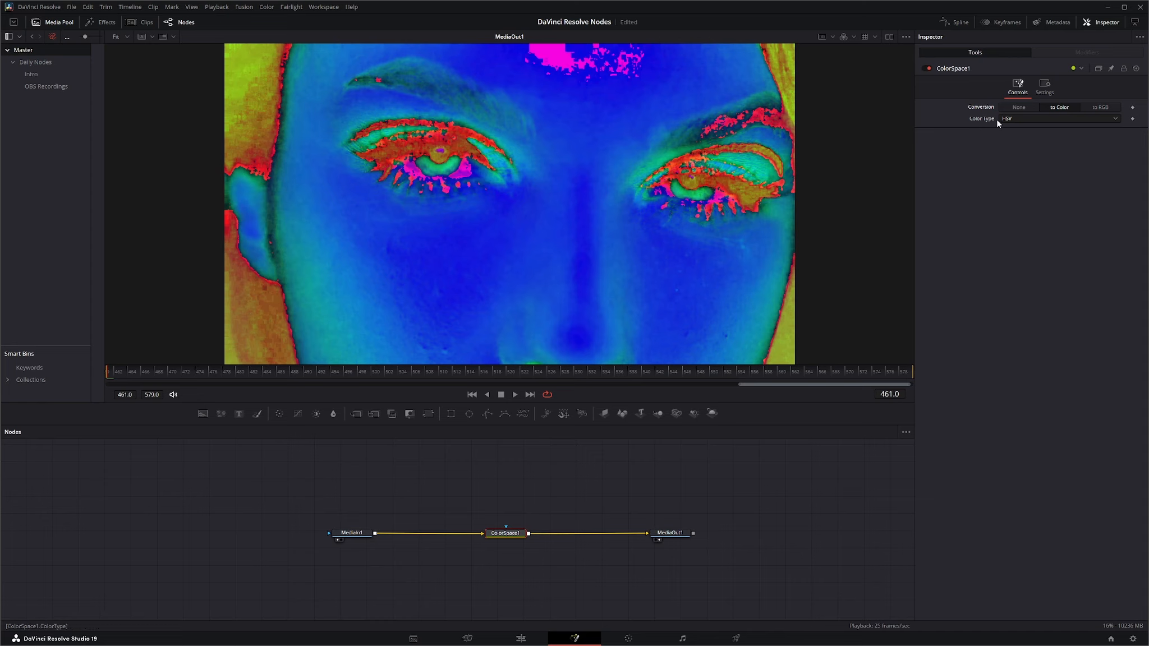
{"action": "left_click", "coordinate": [1016, 119]}
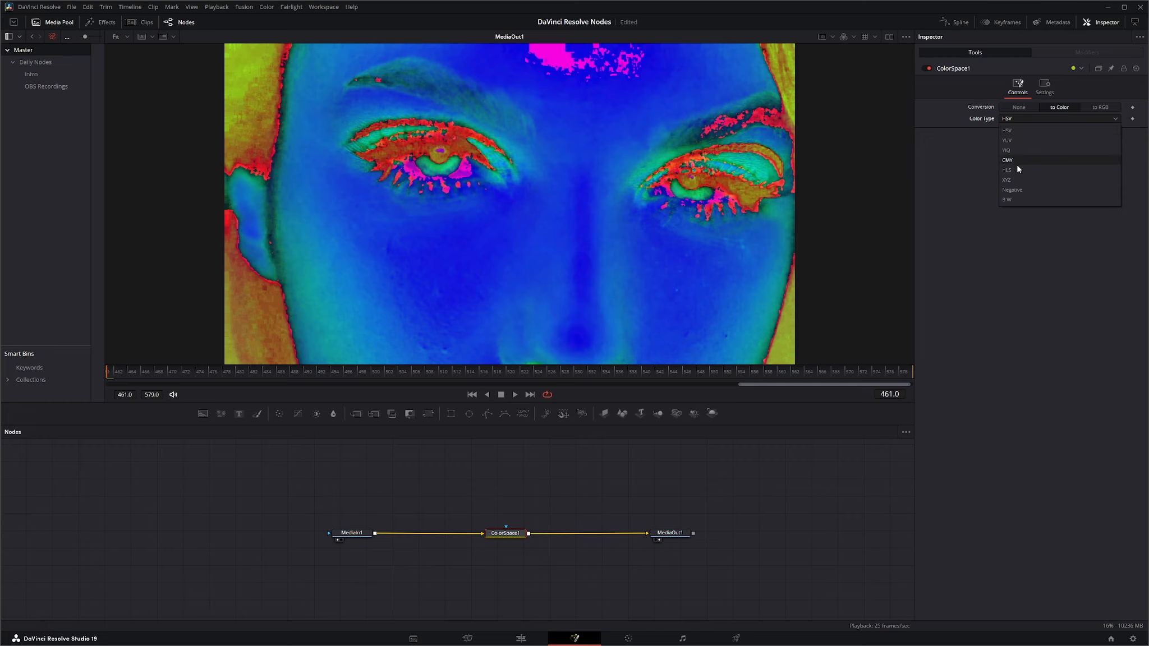
{"action": "left_click", "coordinate": [1017, 190]}
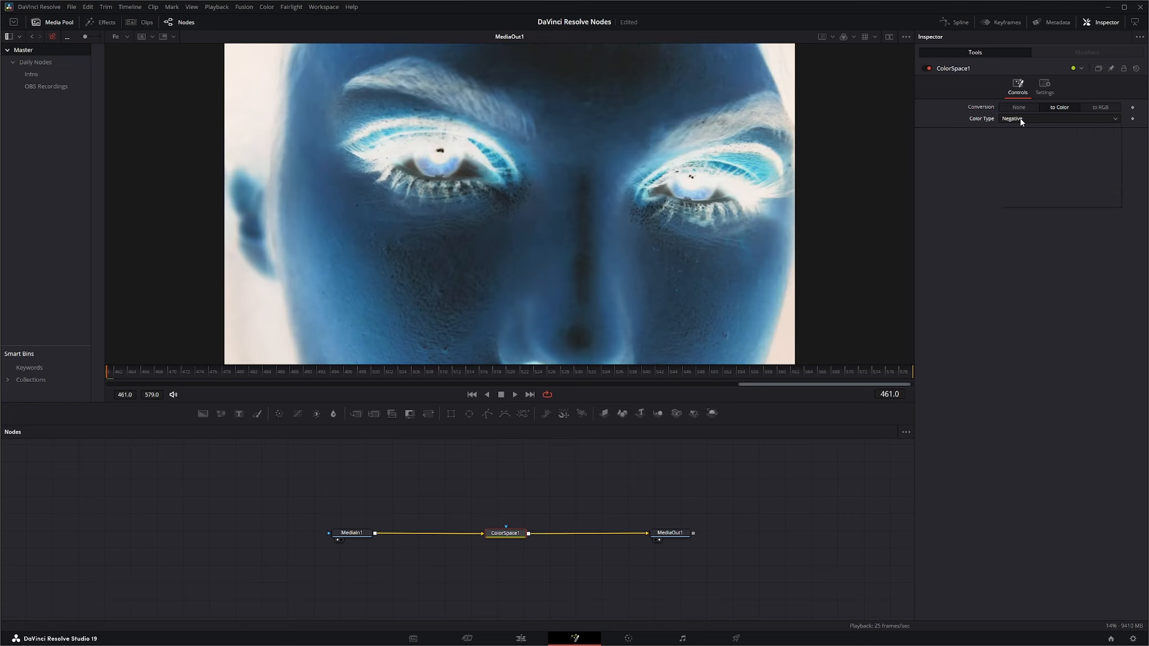
Step: Change ColorSpace1's color type to B W and reduce the BW Red contribution
{"action": "left_click", "coordinate": [1021, 118]}
{"action": "left_click", "coordinate": [1020, 199]}
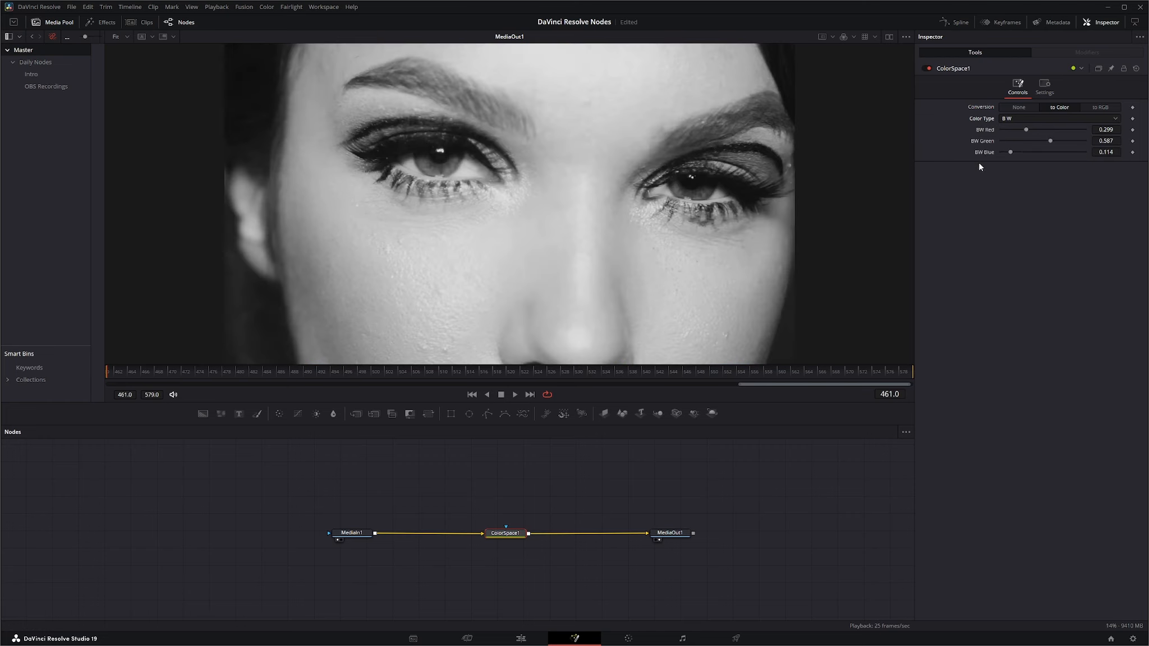
{"action": "left_click", "coordinate": [1018, 117]}
{"action": "left_click", "coordinate": [965, 252]}
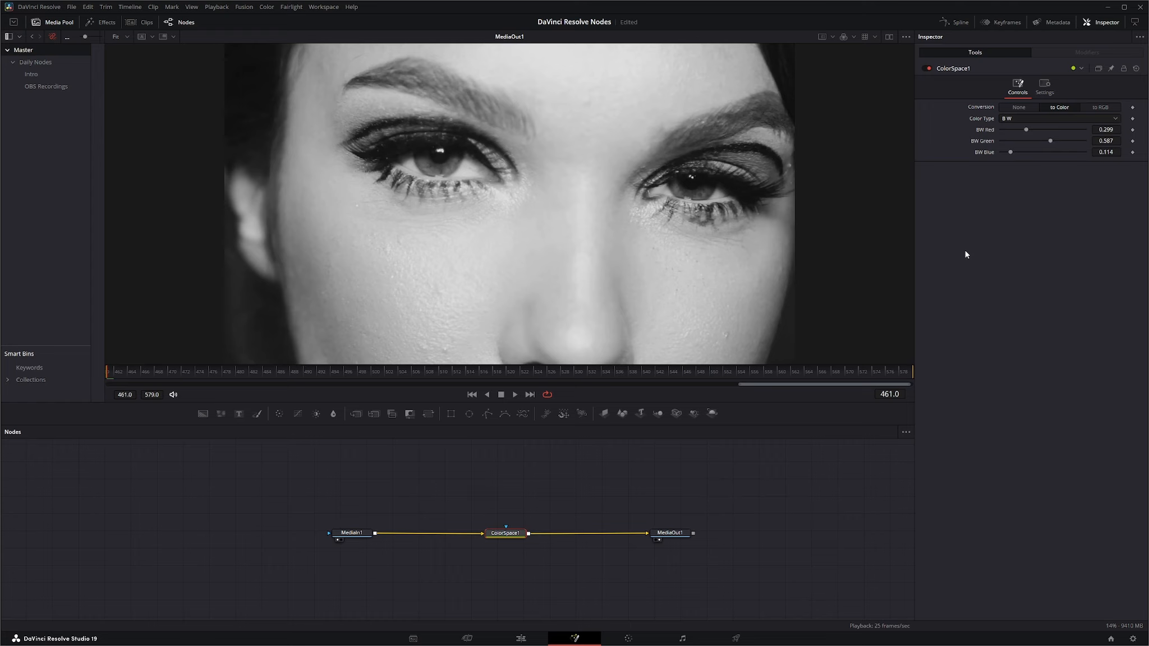
{"action": "mouse_move", "coordinate": [1024, 130]}
{"action": "left_mouse_down"}
{"action": "mouse_move", "coordinate": [1058, 127]}
{"action": "mouse_move", "coordinate": [1010, 134]}
{"action": "left_mouse_up"}
Step: Set ColorSpace1's color type to HSV and disable processing of the blue and green channels
{"action": "left_click", "coordinate": [1020, 118]}
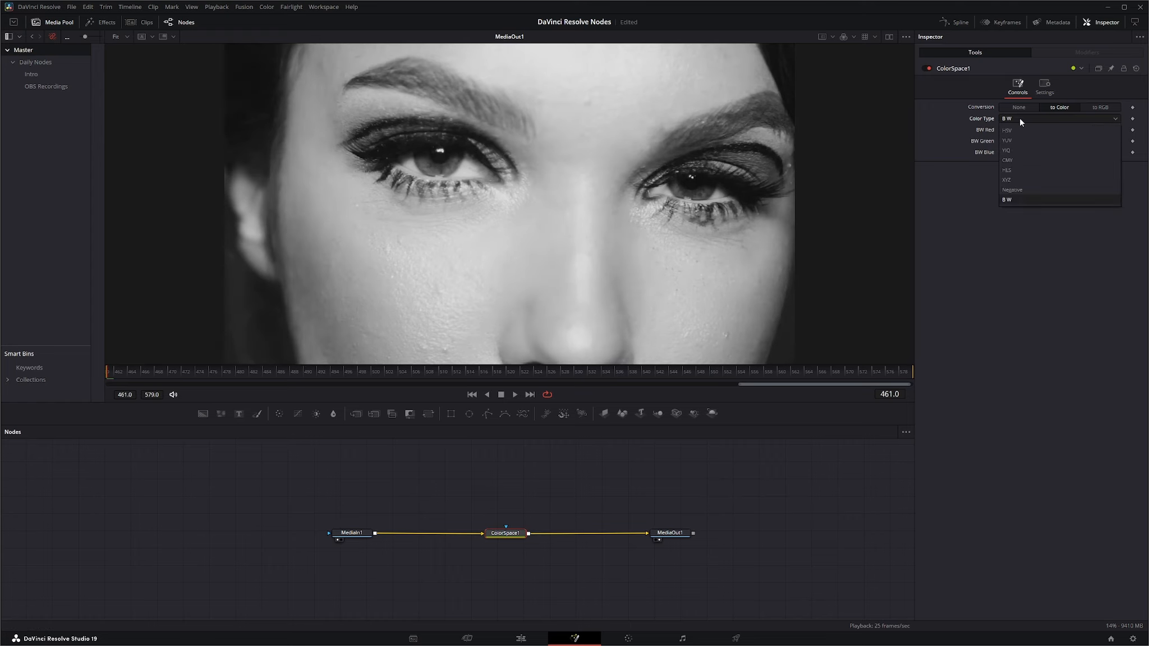
{"action": "left_click", "coordinate": [1020, 128]}
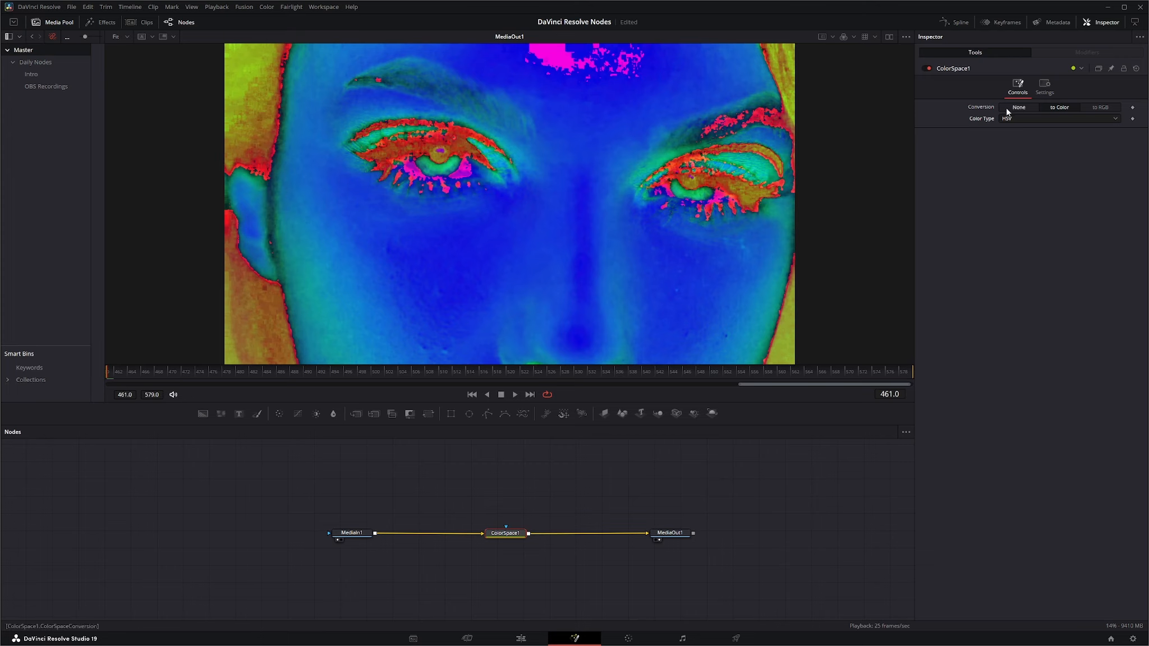
{"action": "left_click", "coordinate": [1045, 91]}
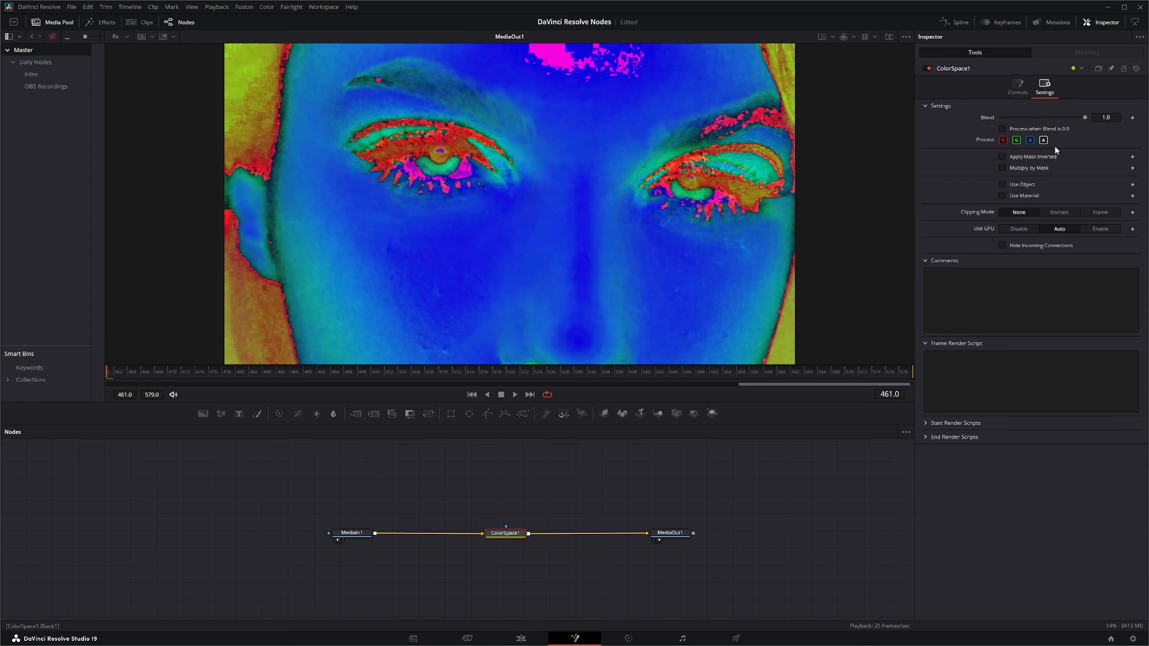
{"action": "left_click", "coordinate": [1029, 140]}
{"action": "left_click", "coordinate": [1016, 140]}
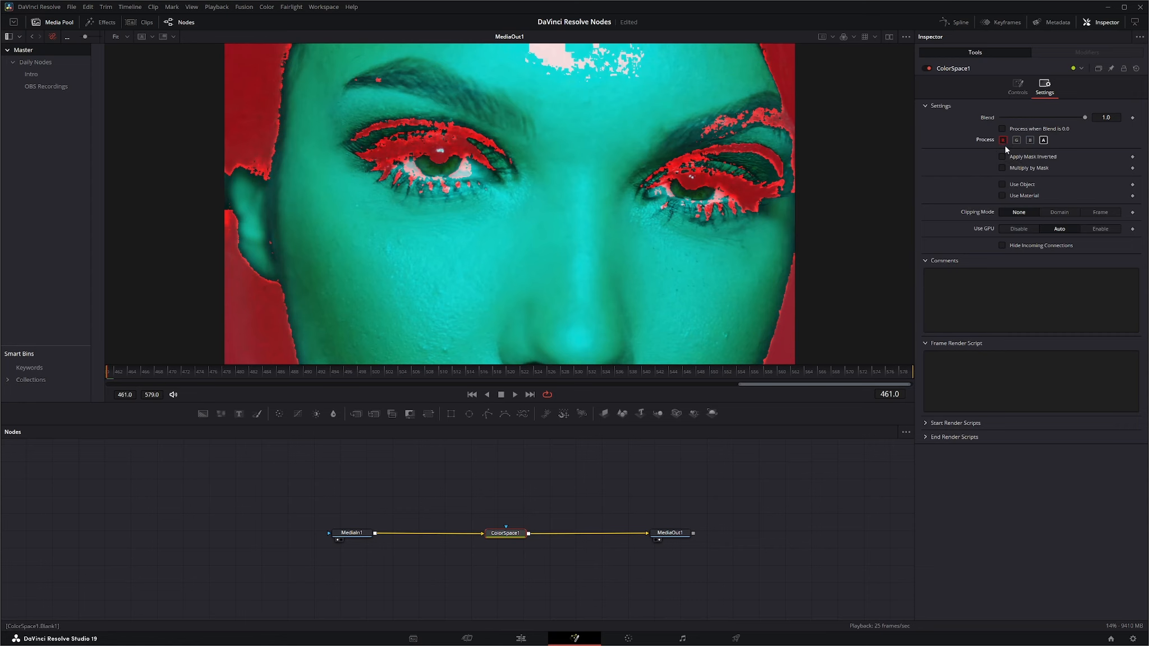
Step: Preview the HSV conversion with only the green color channel processed, and with only the blue channel
{"action": "left_click", "coordinate": [1003, 141]}
{"action": "left_click", "coordinate": [1016, 140]}
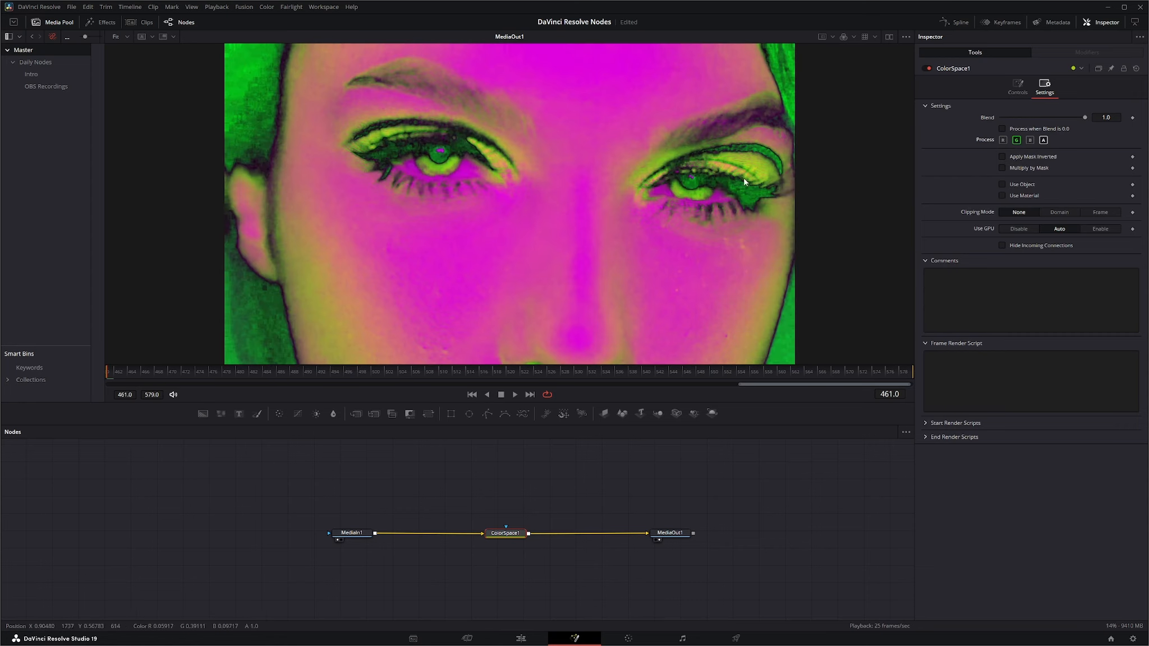
{"action": "left_click", "coordinate": [1016, 141]}
{"action": "left_click", "coordinate": [1029, 140]}
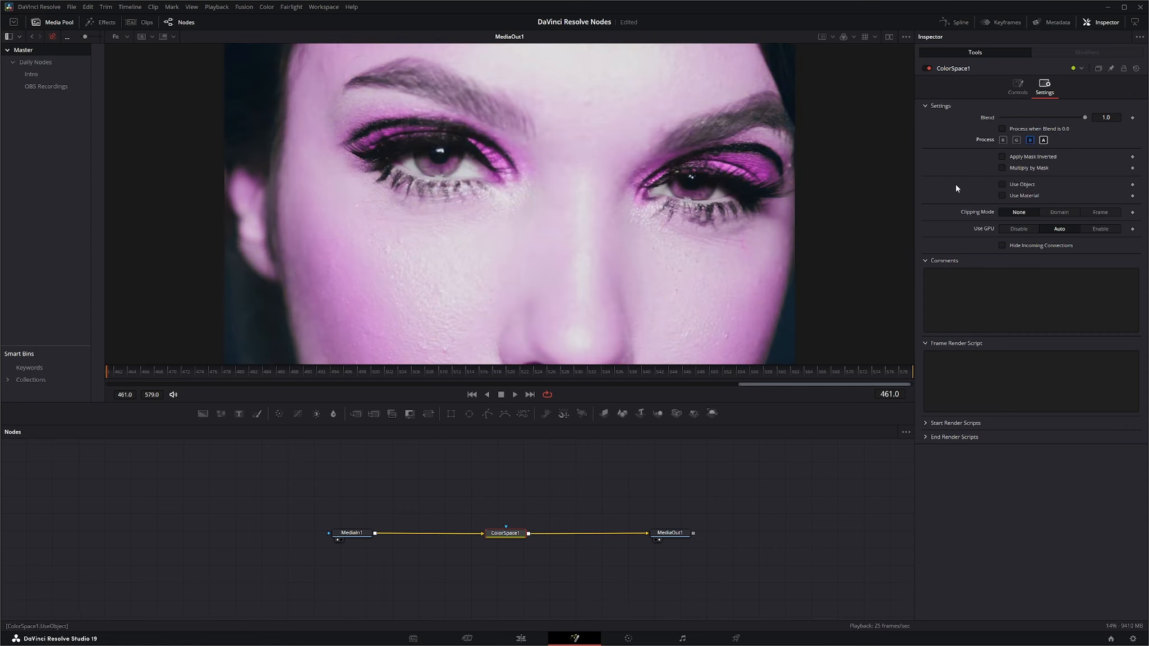
Step: Restrict ColorSpace1's color channel processing to red, leaving green and blue off
{"action": "left_click", "coordinate": [1016, 140]}
{"action": "left_click", "coordinate": [1003, 141]}
{"action": "left_click", "coordinate": [1016, 141]}
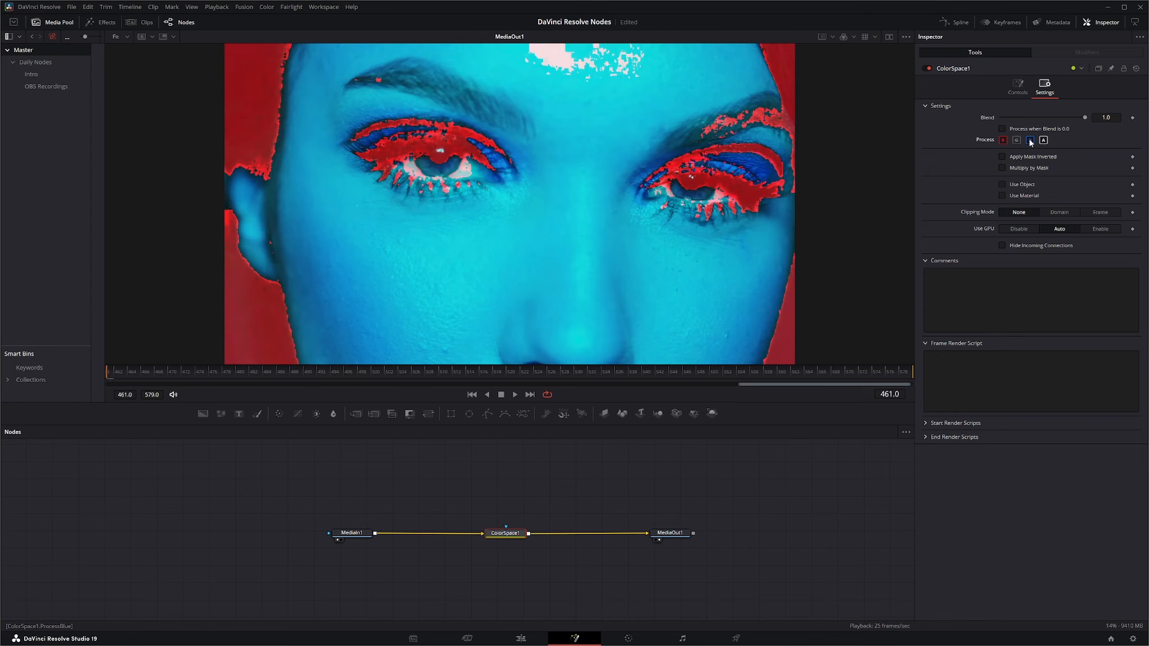
{"action": "left_click", "coordinate": [1030, 140]}
Step: Change ColorSpace1's color type to HLS
{"action": "left_click", "coordinate": [1014, 92]}
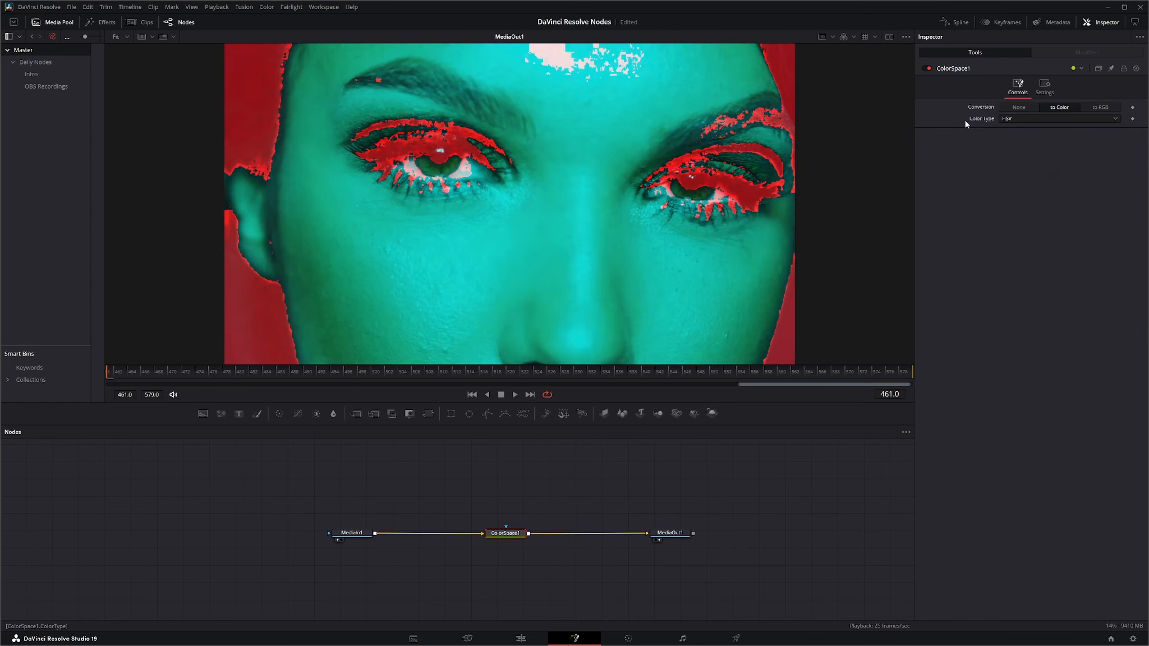
{"action": "left_click", "coordinate": [1020, 118]}
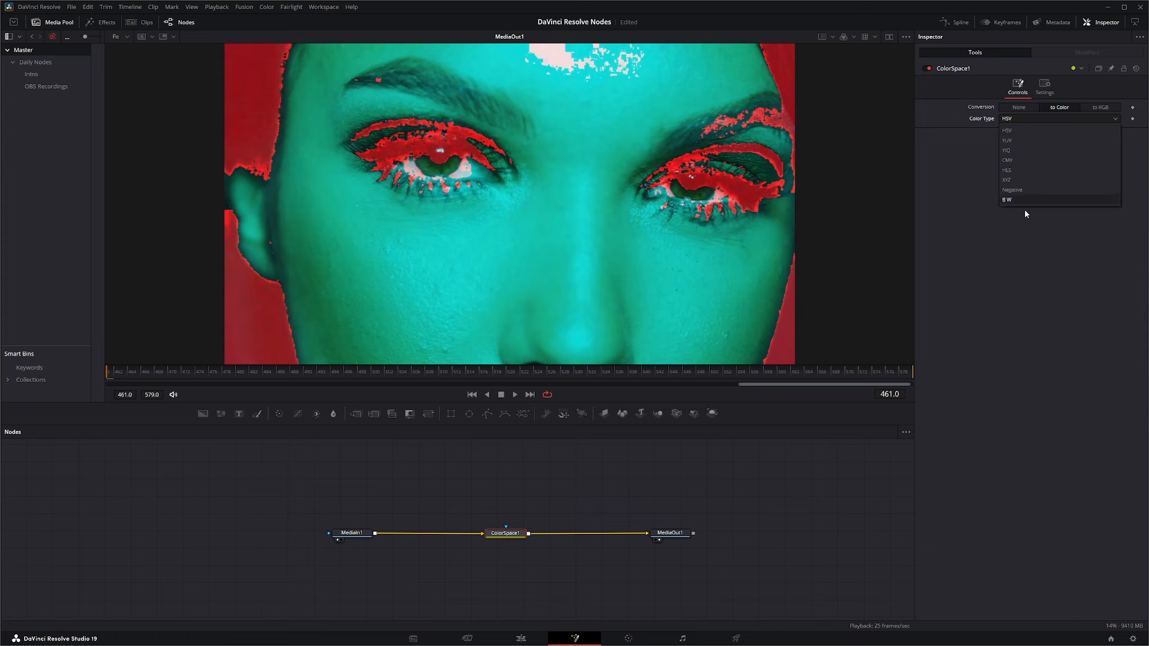
{"action": "left_click", "coordinate": [1025, 170]}
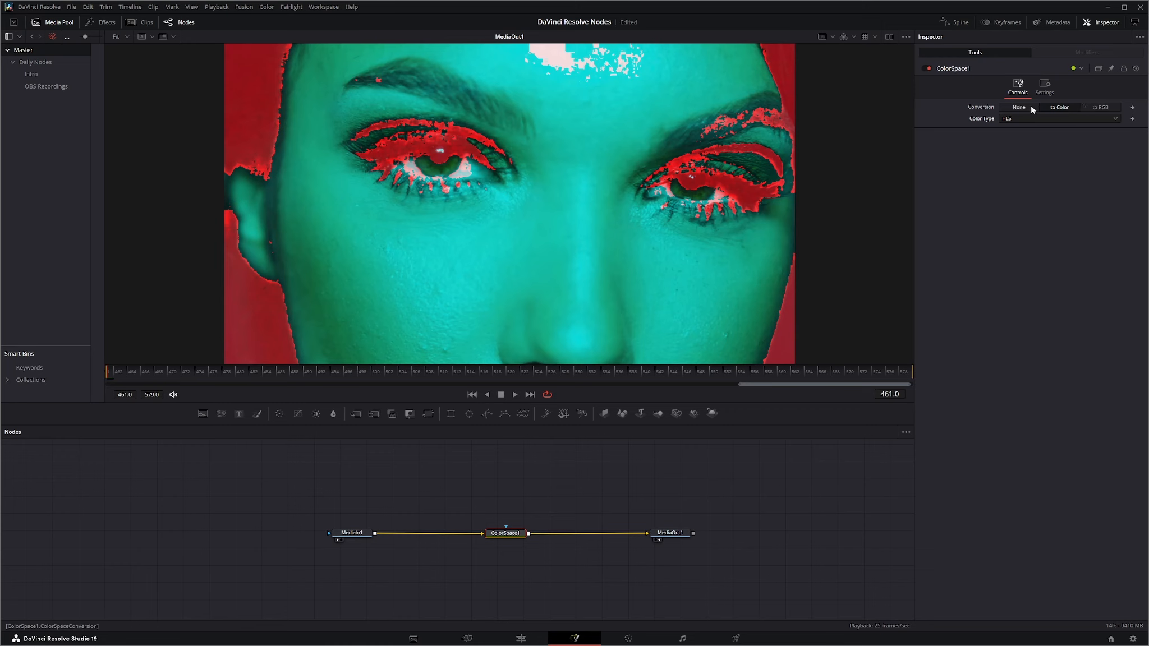
Step: Turn off red processing and preview the HLS conversion on the green channel alone and the blue channel alone
{"action": "left_click", "coordinate": [1045, 85]}
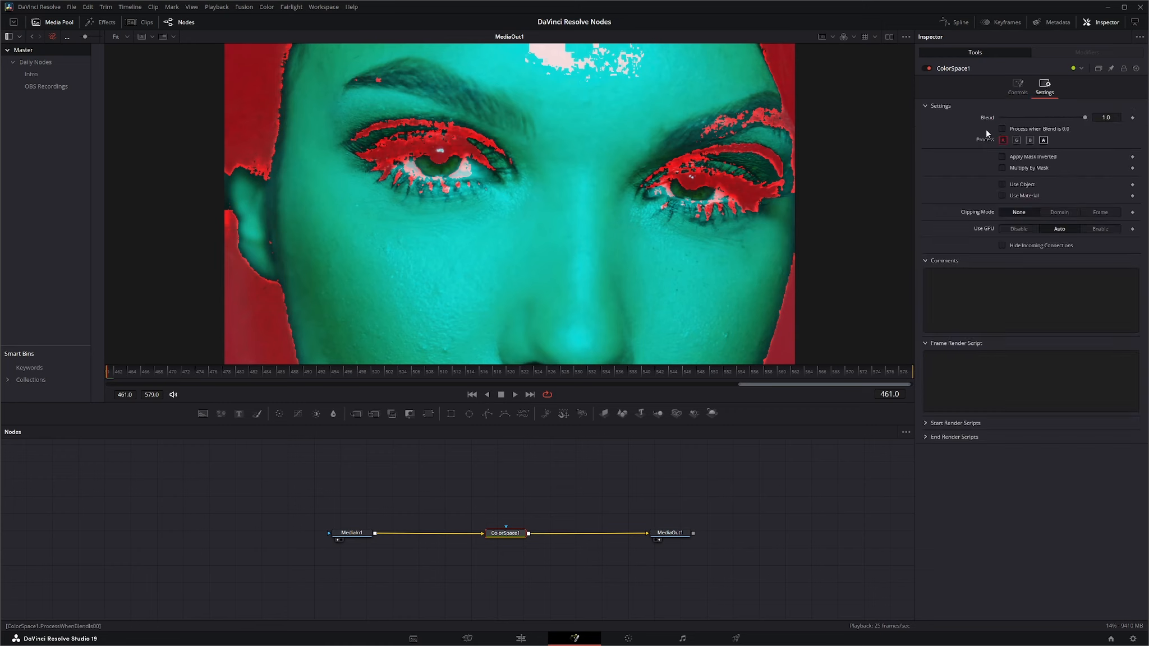
{"action": "left_click", "coordinate": [1003, 140]}
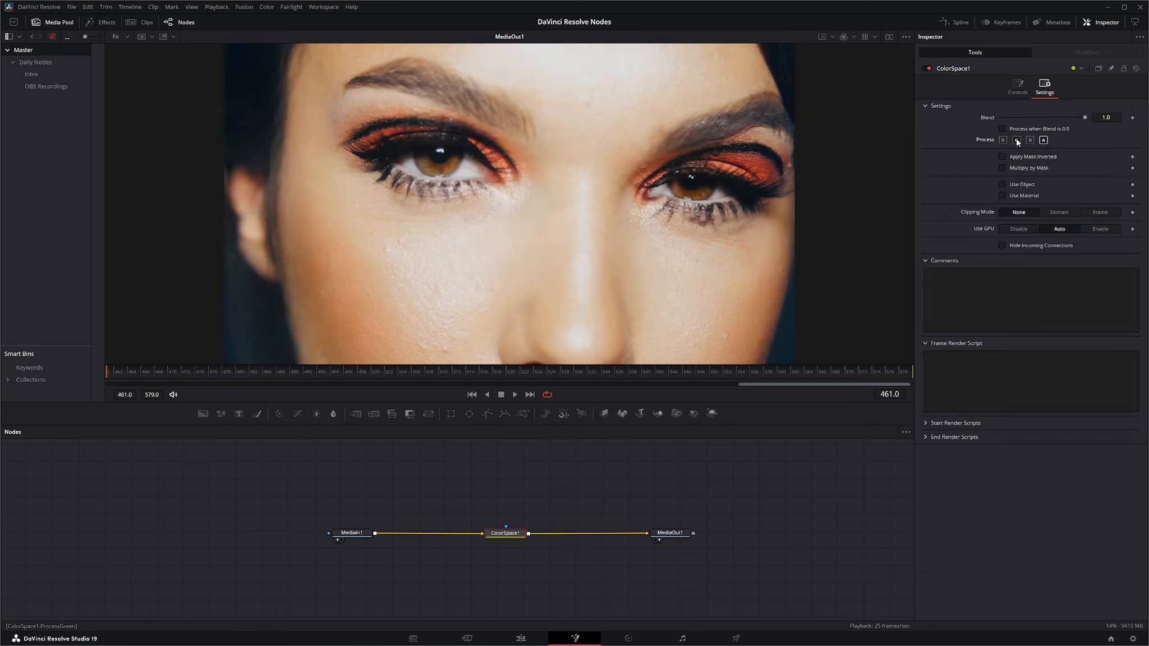
{"action": "left_click", "coordinate": [1017, 140]}
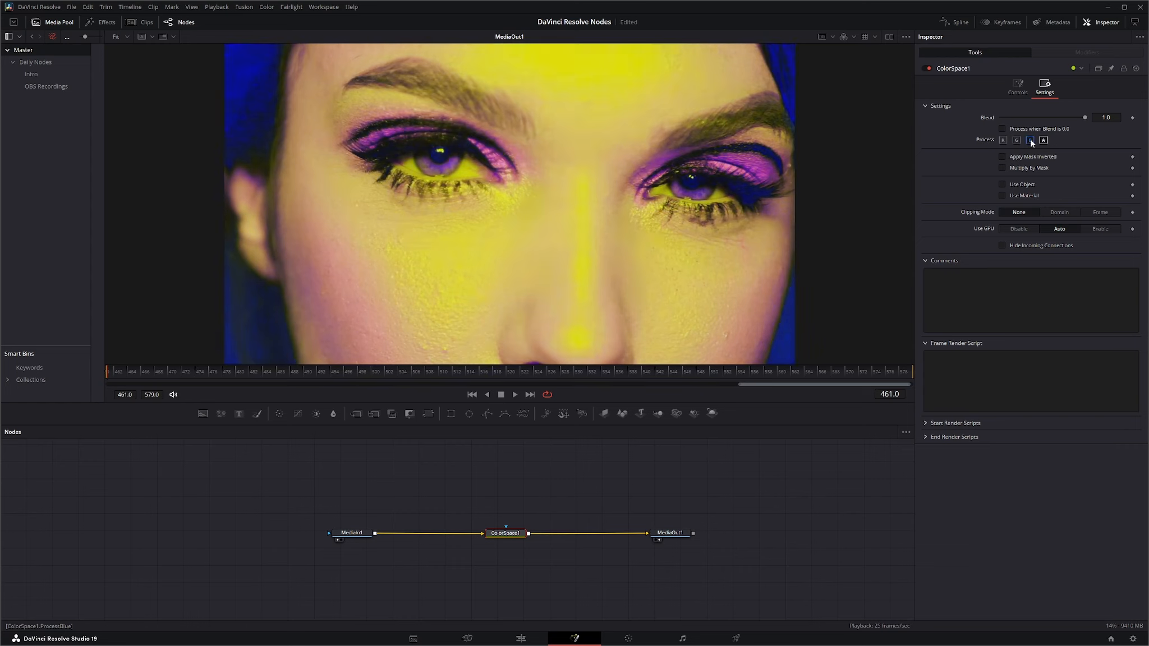
{"action": "left_click", "coordinate": [1030, 140]}
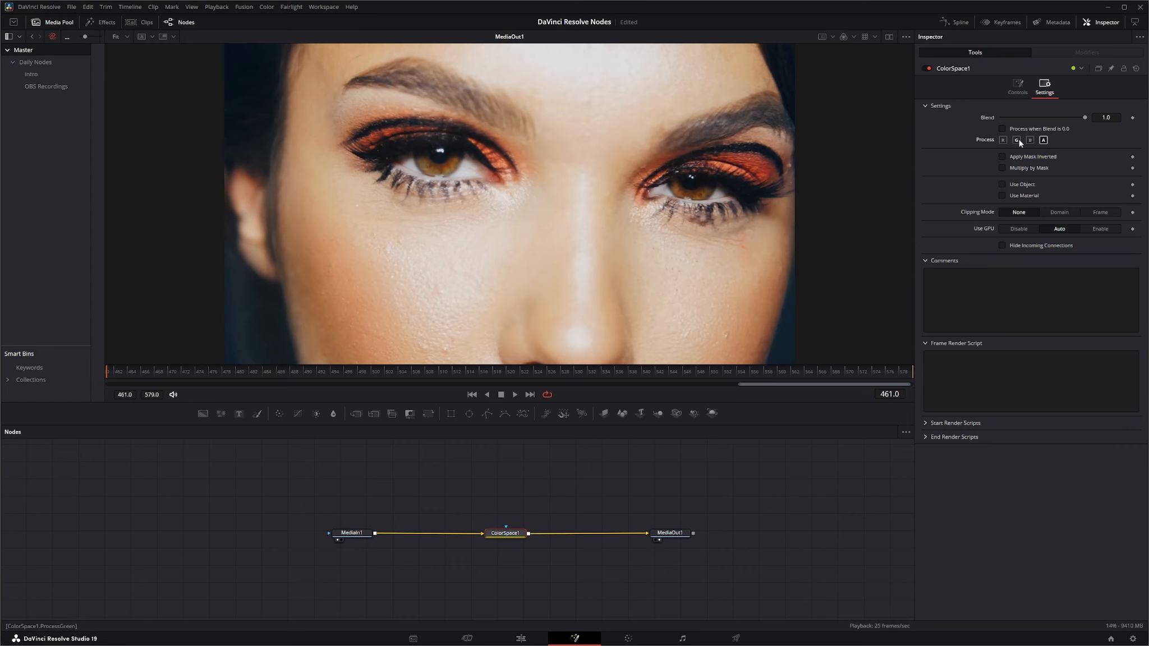
Step: Re-enable processing of the red, green and blue channels on ColorSpace1, keeping the HLS color type
{"action": "left_click", "coordinate": [1017, 139]}
{"action": "left_click", "coordinate": [1003, 140]}
{"action": "left_click", "coordinate": [1030, 140]}
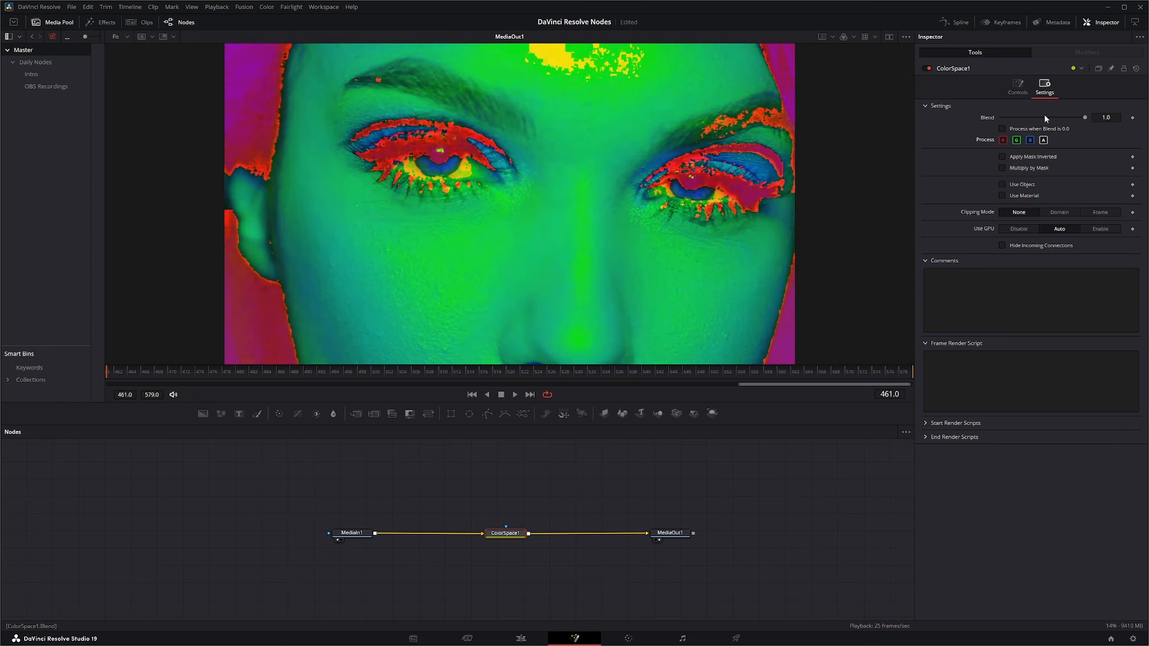
{"action": "left_click", "coordinate": [1017, 86]}
{"action": "left_click", "coordinate": [1005, 120]}
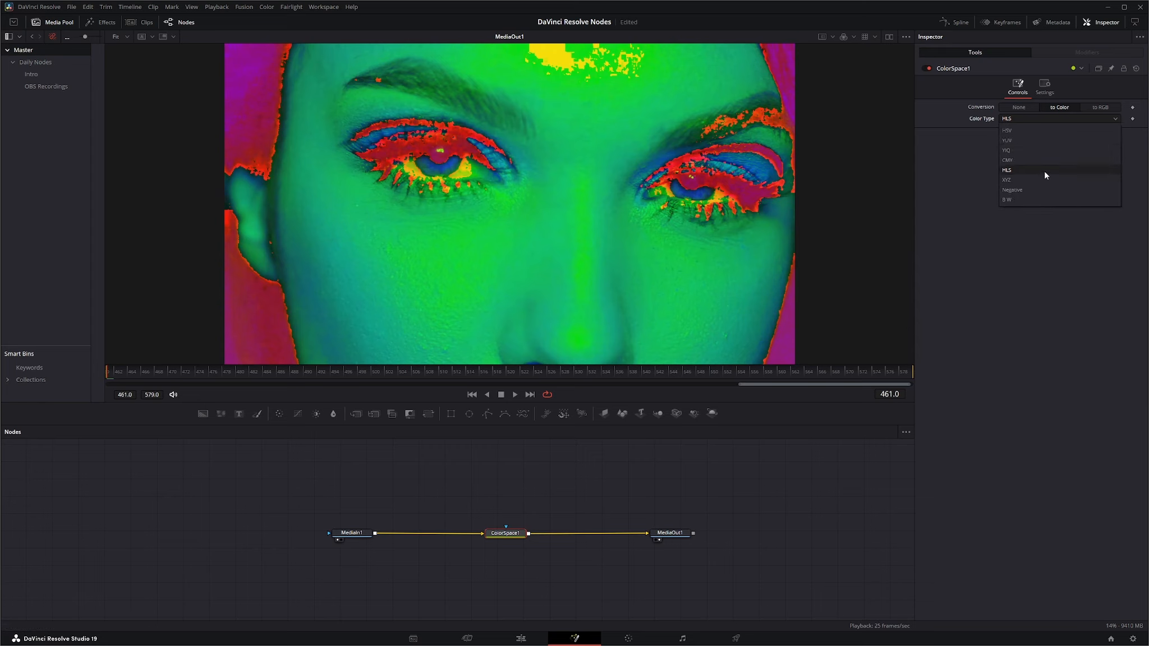
{"action": "left_click", "coordinate": [1034, 211]}
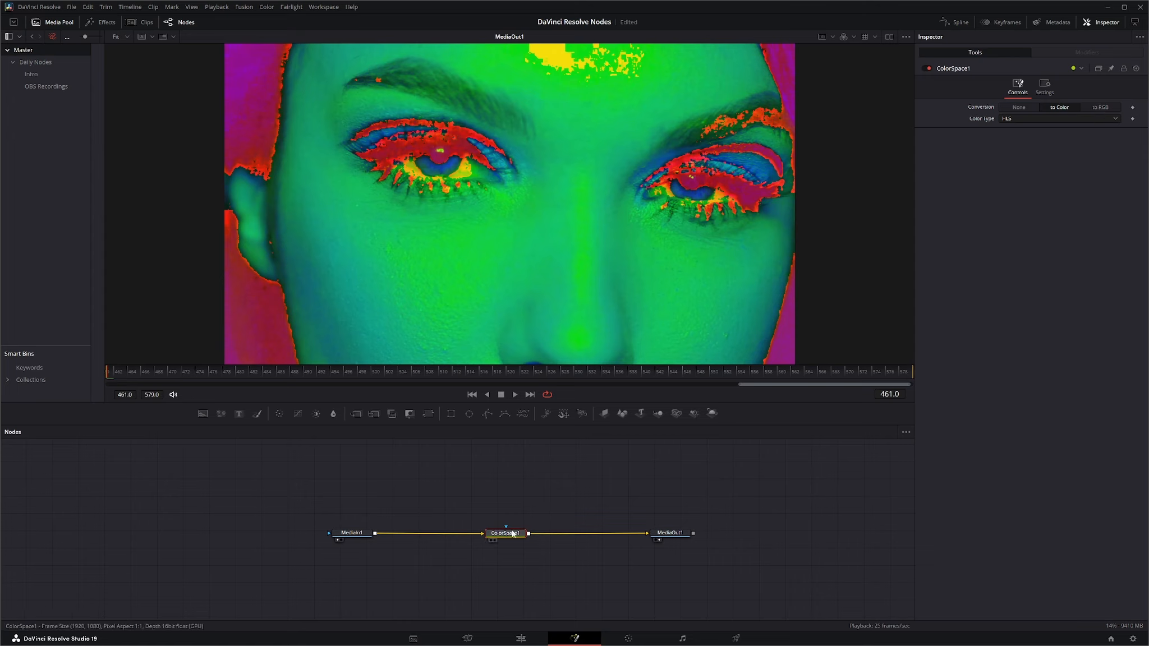
Step: Insert a copy of ColorSpace1 between ColorSpace1 and MediaOut1, and set the copy's conversion to To RGB
{"action": "left_click_drag", "start_coordinate": [512, 534], "coordinate": [474, 535]}
{"action": "left_click", "coordinate": [545, 502]}
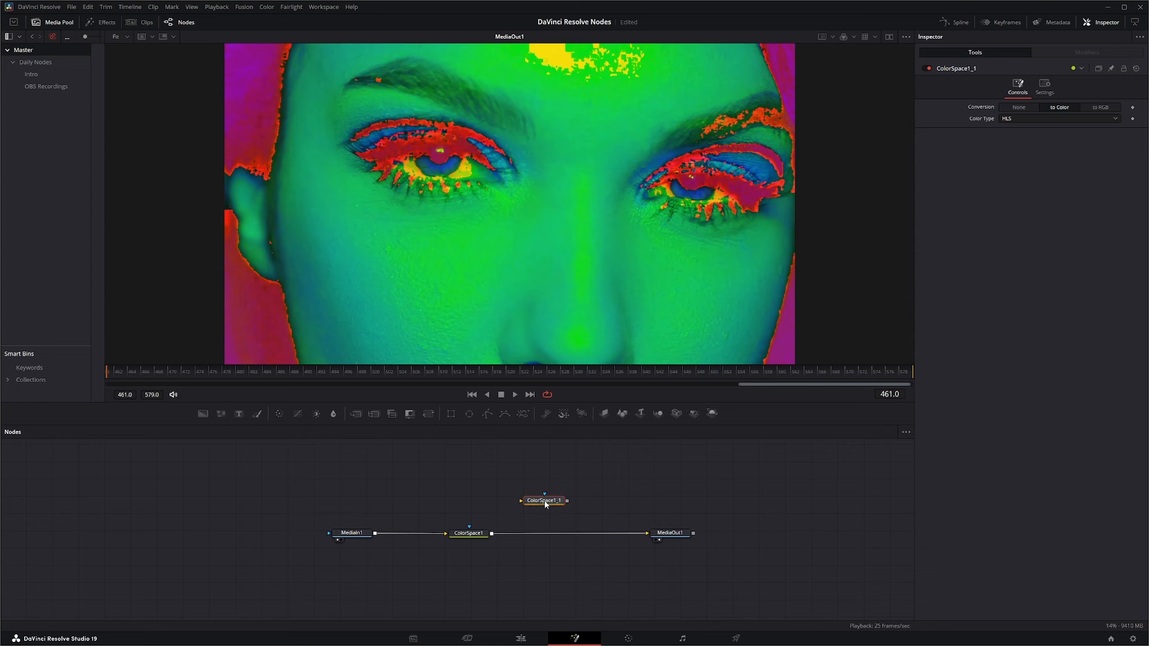
{"action": "left_click_drag", "start_coordinate": [545, 504], "coordinate": [577, 537]}
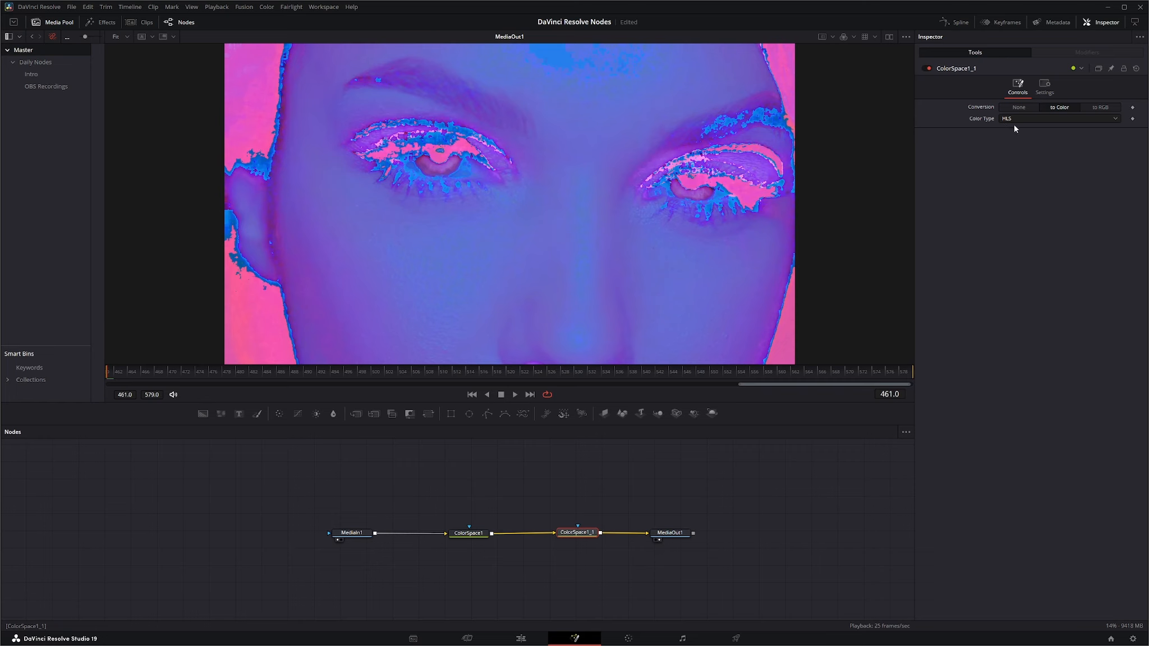
{"action": "left_click", "coordinate": [1100, 108]}
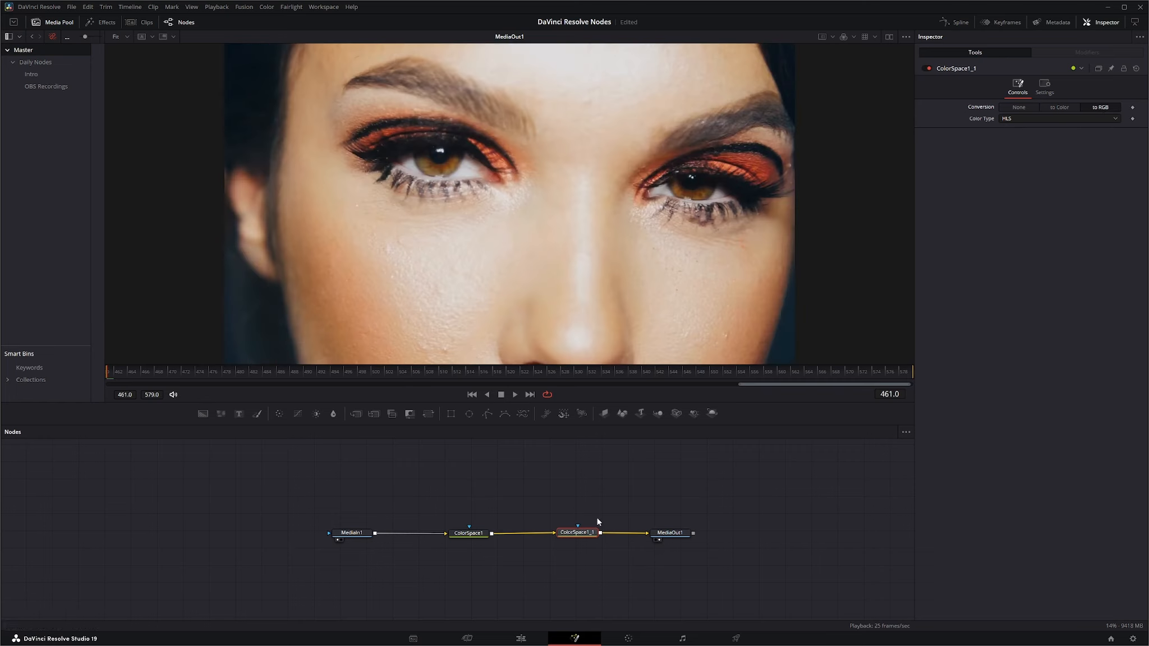
Step: Examine the outputs of ColorSpace1, ColorSpace1_1 and MediaOut1 one by one in the viewer
{"action": "left_click", "coordinate": [479, 535]}
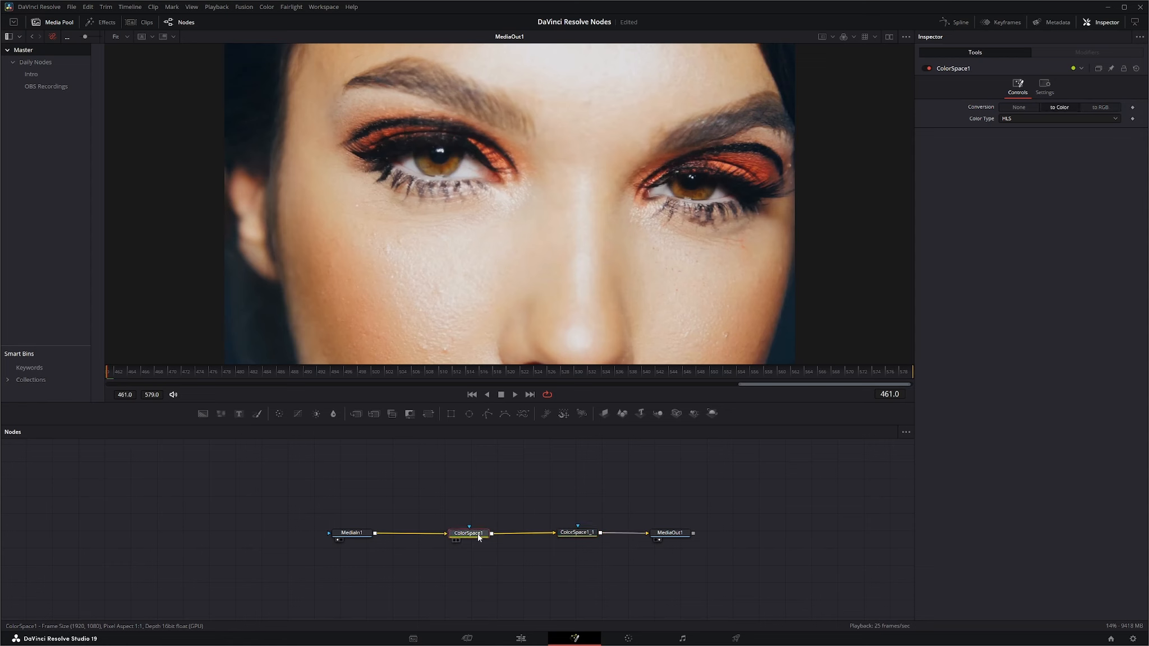
{"action": "left_click", "coordinate": [359, 536]}
{"action": "left_click", "coordinate": [469, 537]}
{"action": "key", "text": "1"}
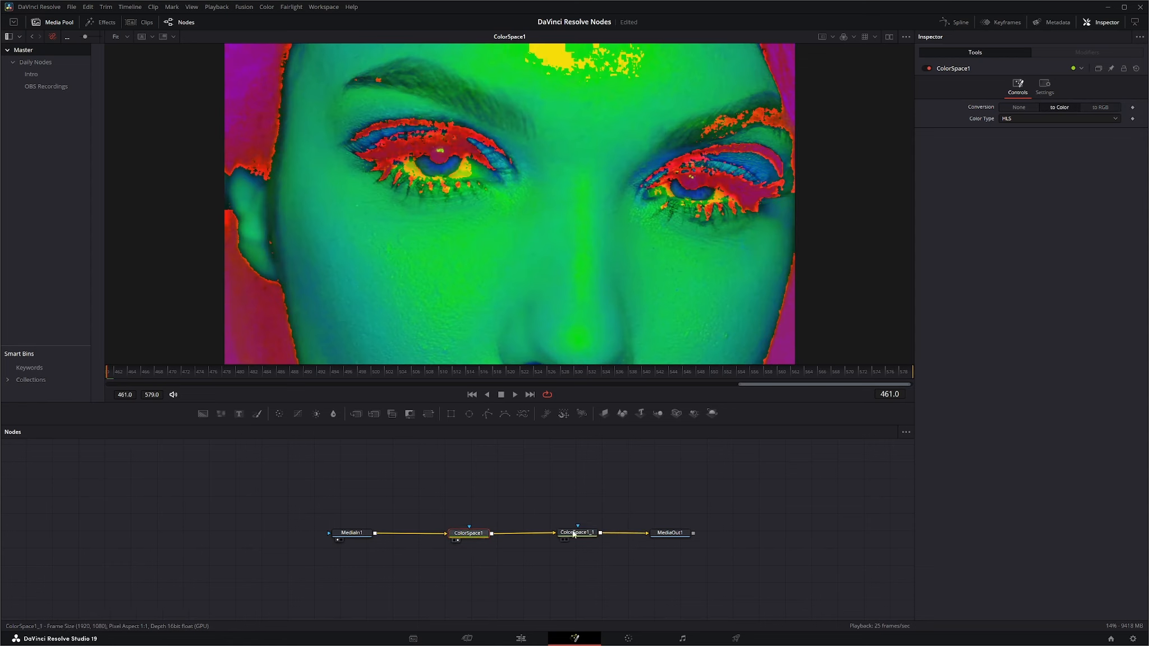
{"action": "left_click", "coordinate": [577, 533]}
{"action": "key", "text": "1"}
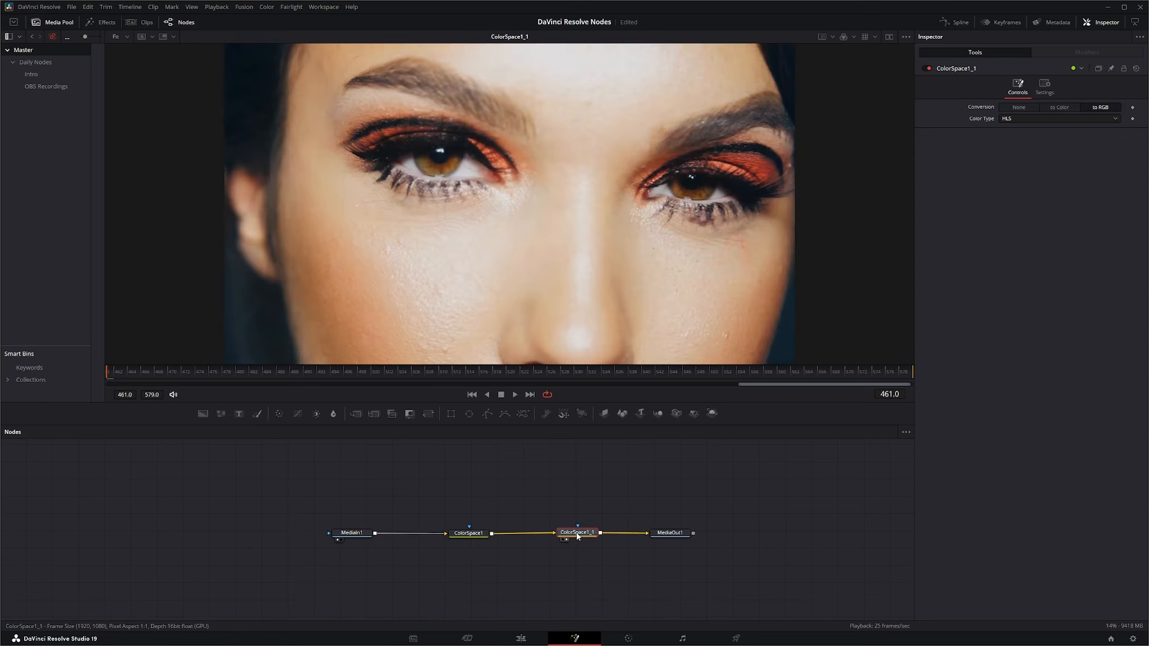
{"action": "left_click", "coordinate": [670, 534]}
{"action": "key", "text": "1"}
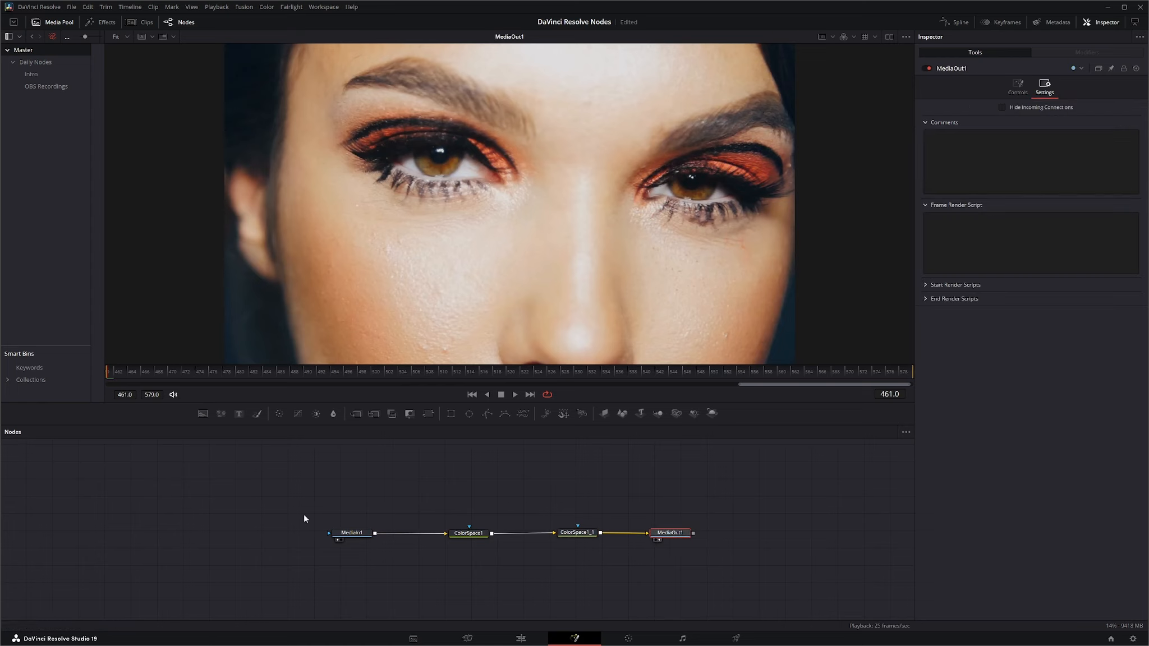
Step: Move MediaIn1 and ColorSpace1 away from ColorSpace1_1, and add the first videoblocks clip from the media pool above the gap
{"action": "left_click_drag", "start_coordinate": [301, 506], "coordinate": [518, 575]}
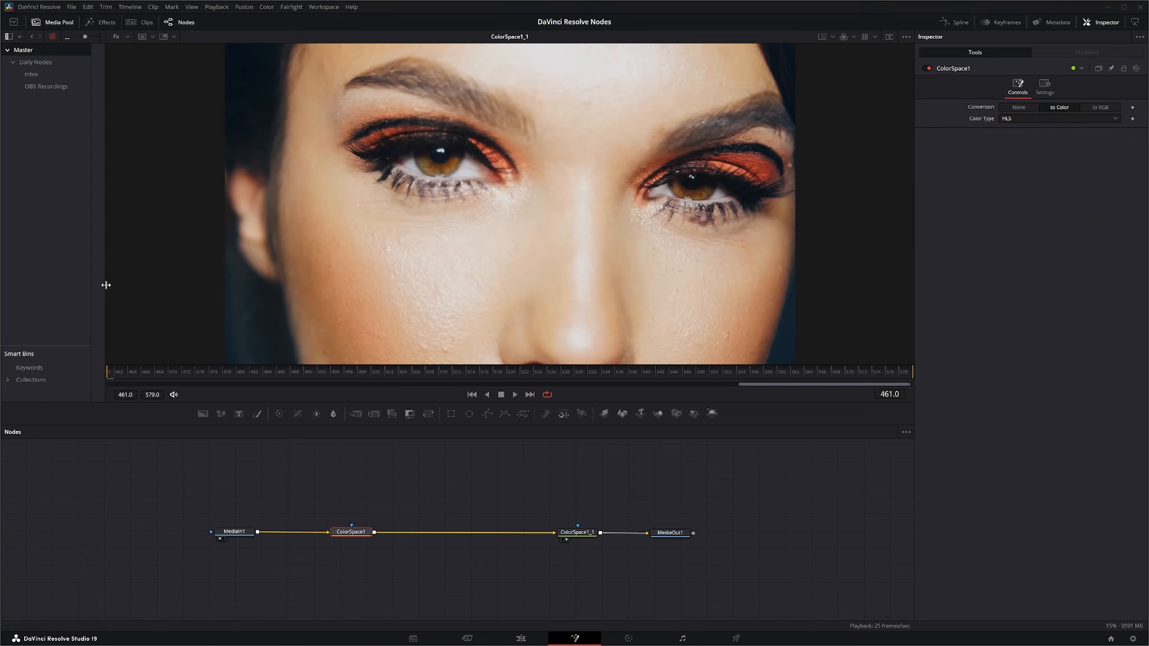
{"action": "left_click_drag", "start_coordinate": [106, 285], "coordinate": [200, 285]}
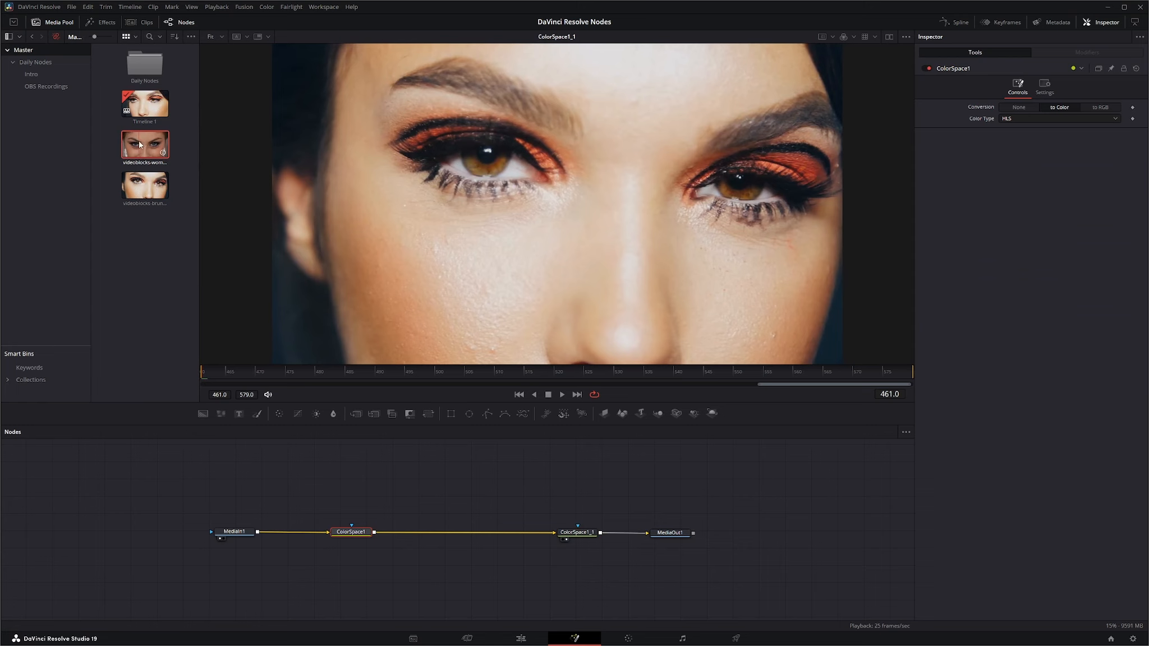
{"action": "left_click_drag", "start_coordinate": [140, 144], "coordinate": [480, 484]}
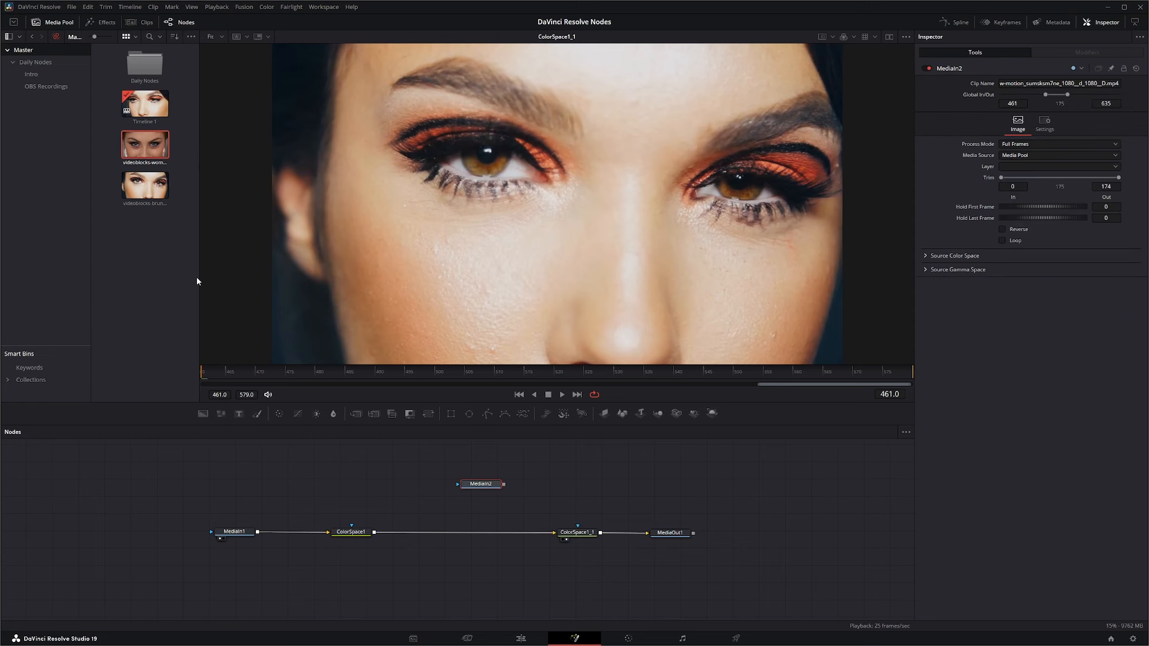
{"action": "left_click_drag", "start_coordinate": [198, 281], "coordinate": [104, 278]}
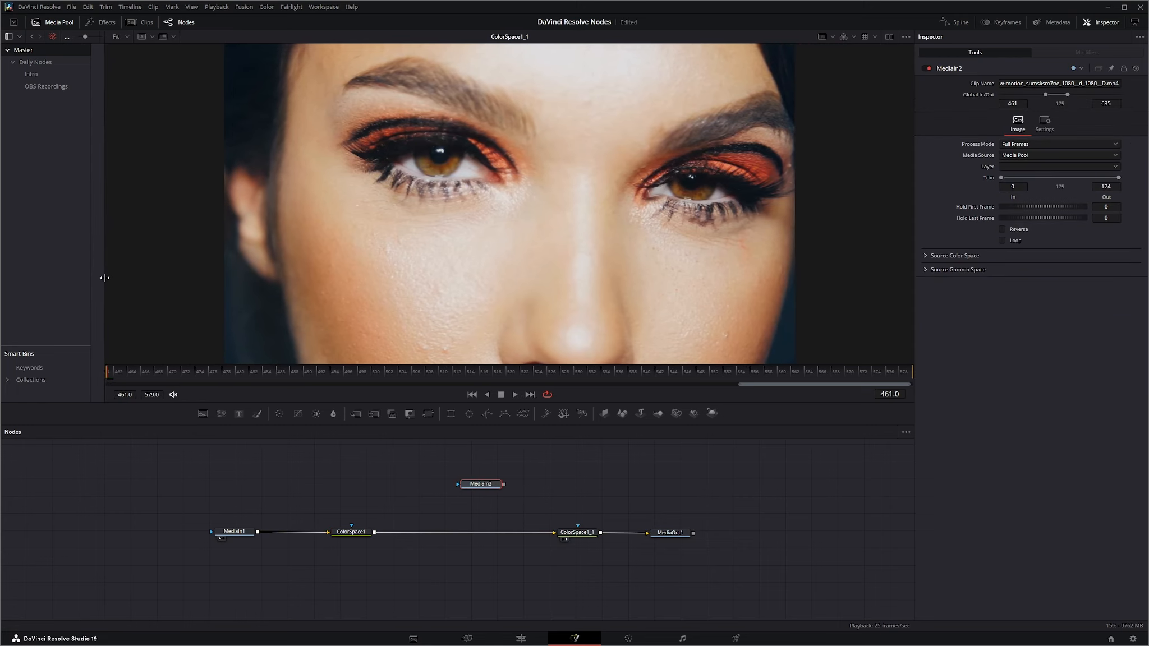
Step: Insert a Merge node between ColorSpace1 and ColorSpace1_1, and connect MediaIn2 as its foreground
{"action": "left_click_drag", "start_coordinate": [356, 414], "coordinate": [468, 533]}
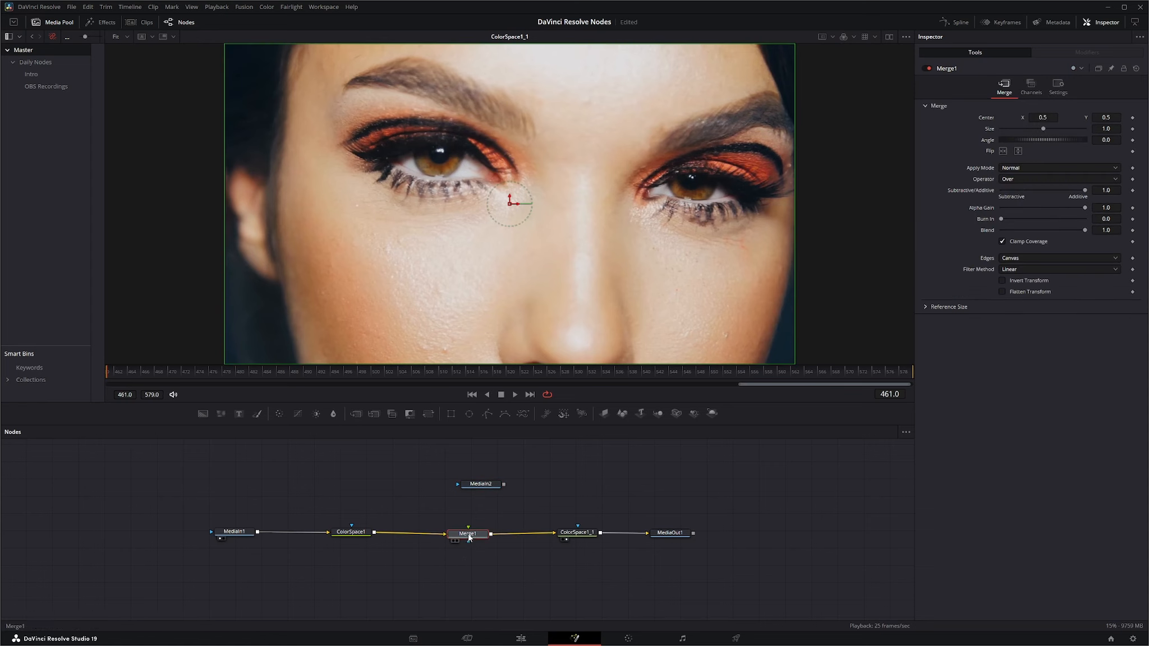
{"action": "left_click_drag", "start_coordinate": [503, 485], "coordinate": [469, 470]}
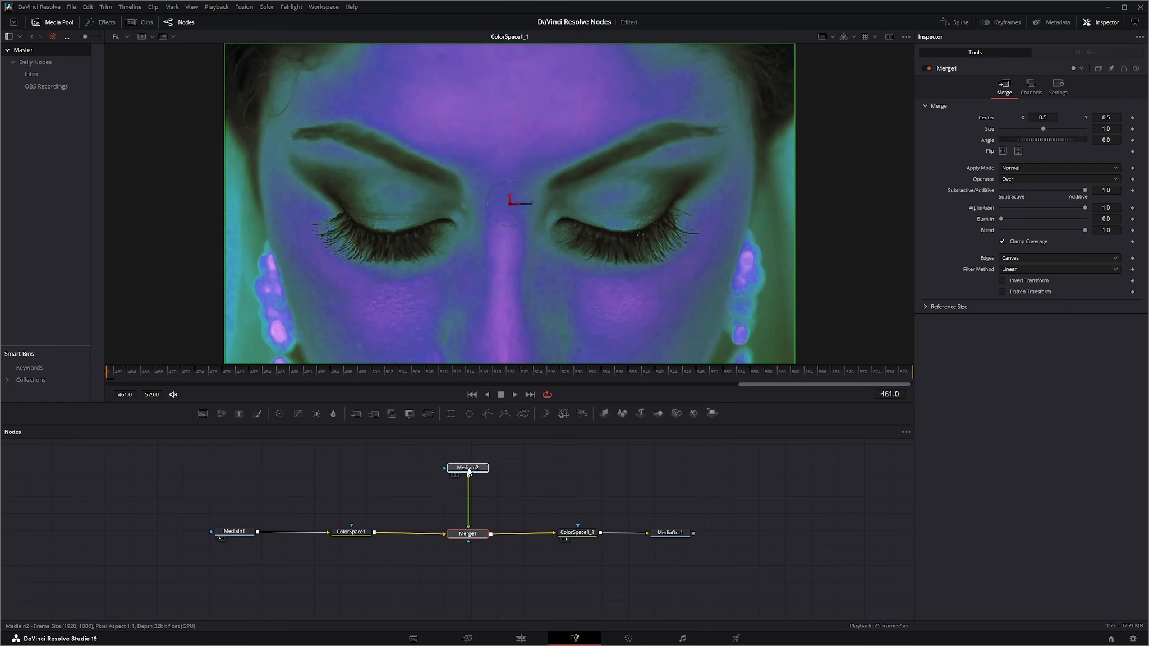
{"action": "left_click", "coordinate": [576, 533]}
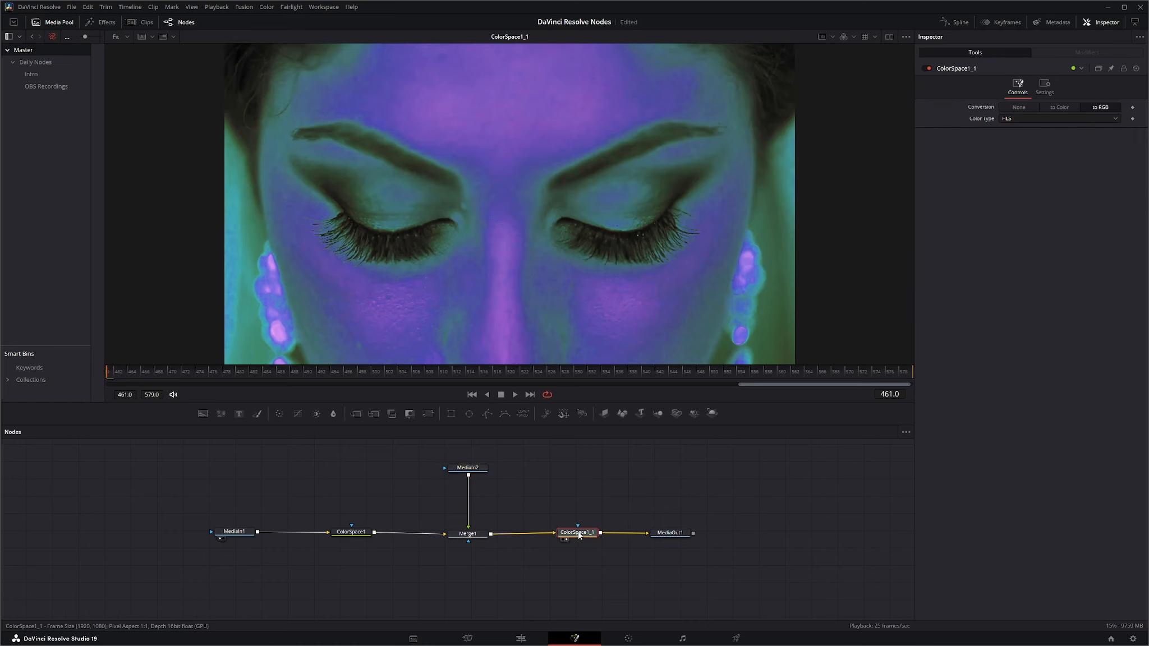
Step: Move ColorSpace1_1 closer to MediaOut1, and show MediaOut1's output in the viewer
{"action": "left_click_drag", "start_coordinate": [580, 535], "coordinate": [595, 536]}
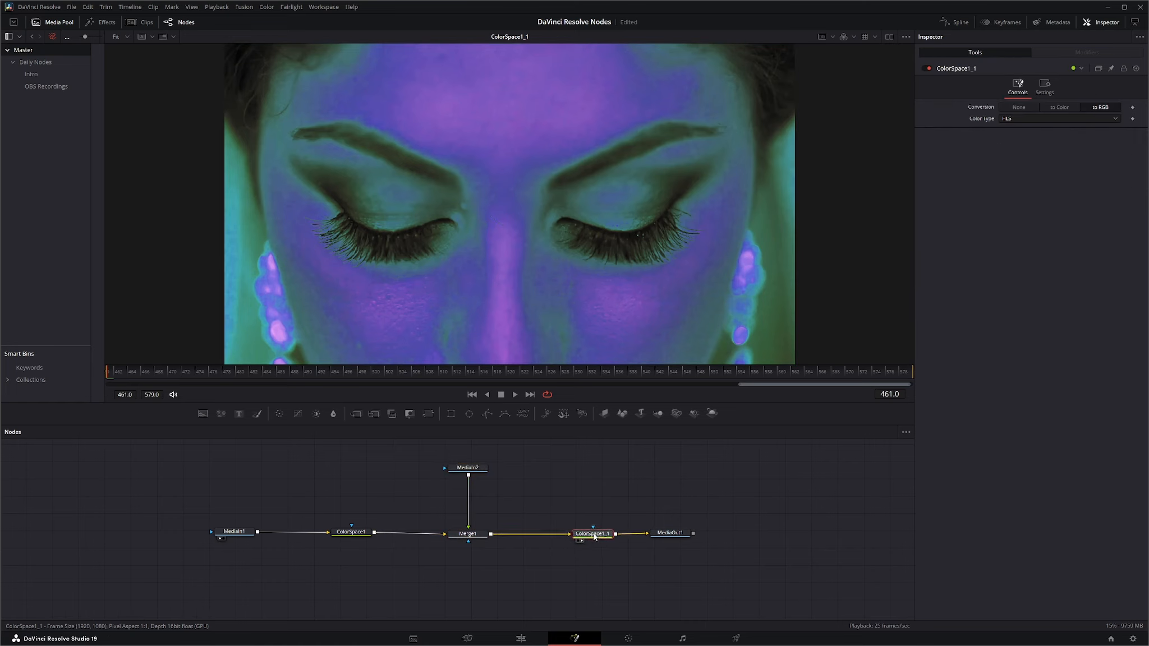
{"action": "left_click", "coordinate": [670, 535]}
{"action": "key", "text": "2"}
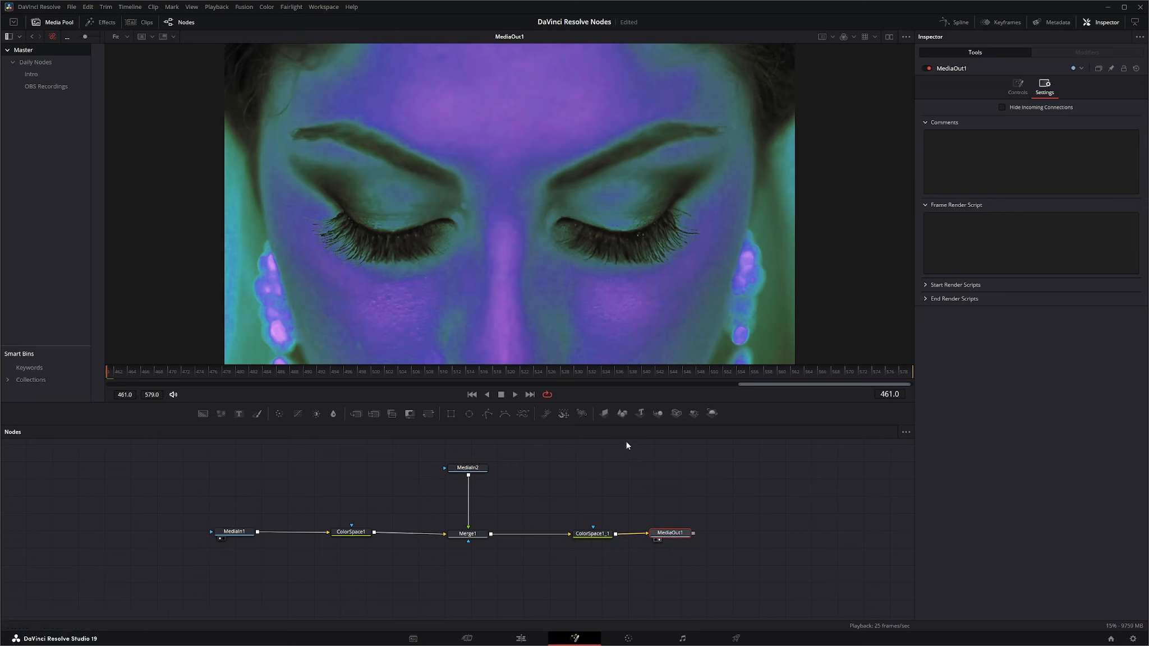
Step: Lower Merge1's overall blend to 0.0, and restore it to 1.0 to compare the two clips
{"action": "left_click", "coordinate": [470, 538]}
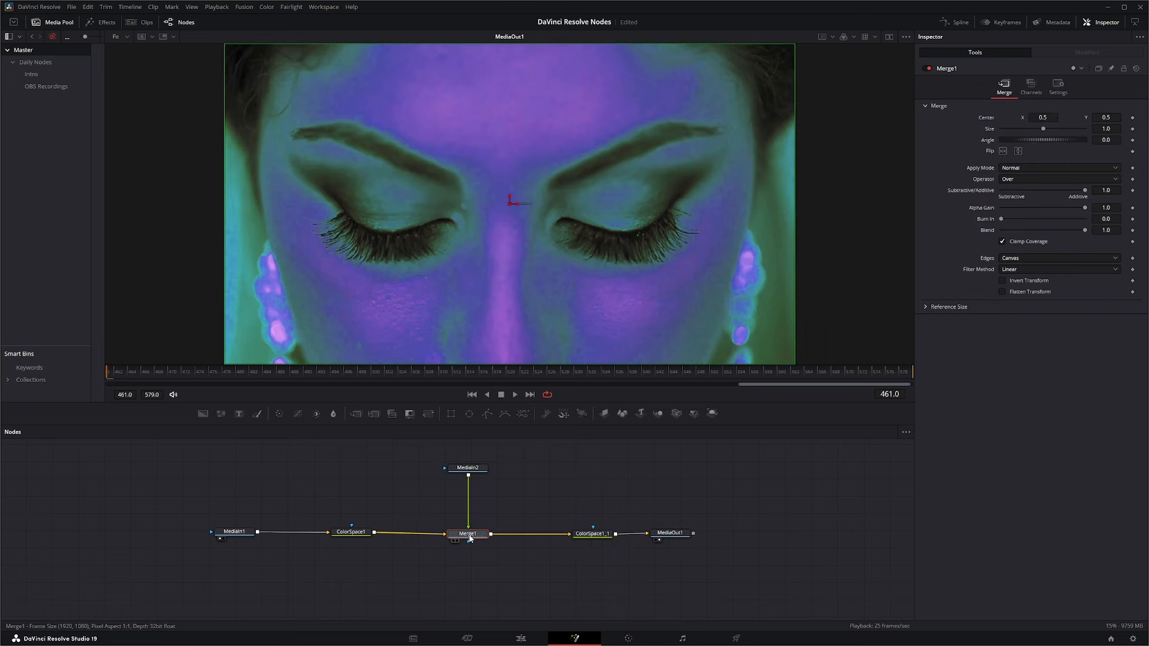
{"action": "left_click", "coordinate": [1058, 87]}
{"action": "left_click_drag", "start_coordinate": [1085, 119], "coordinate": [1000, 121]}
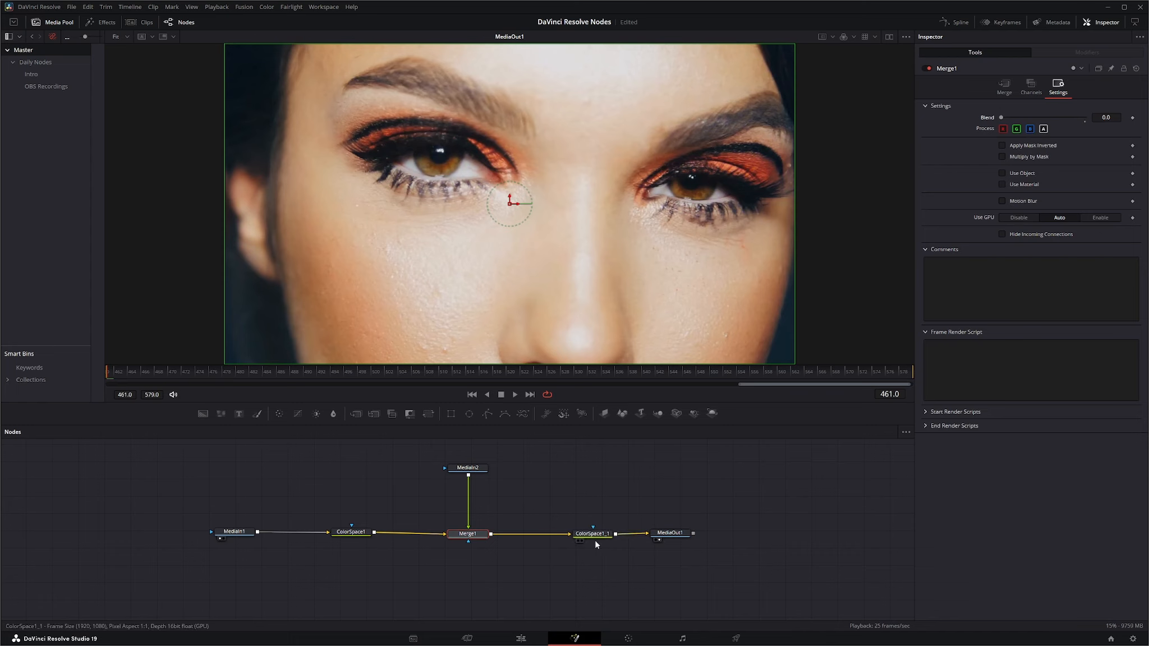
{"action": "left_click_drag", "start_coordinate": [1001, 118], "coordinate": [1087, 118]}
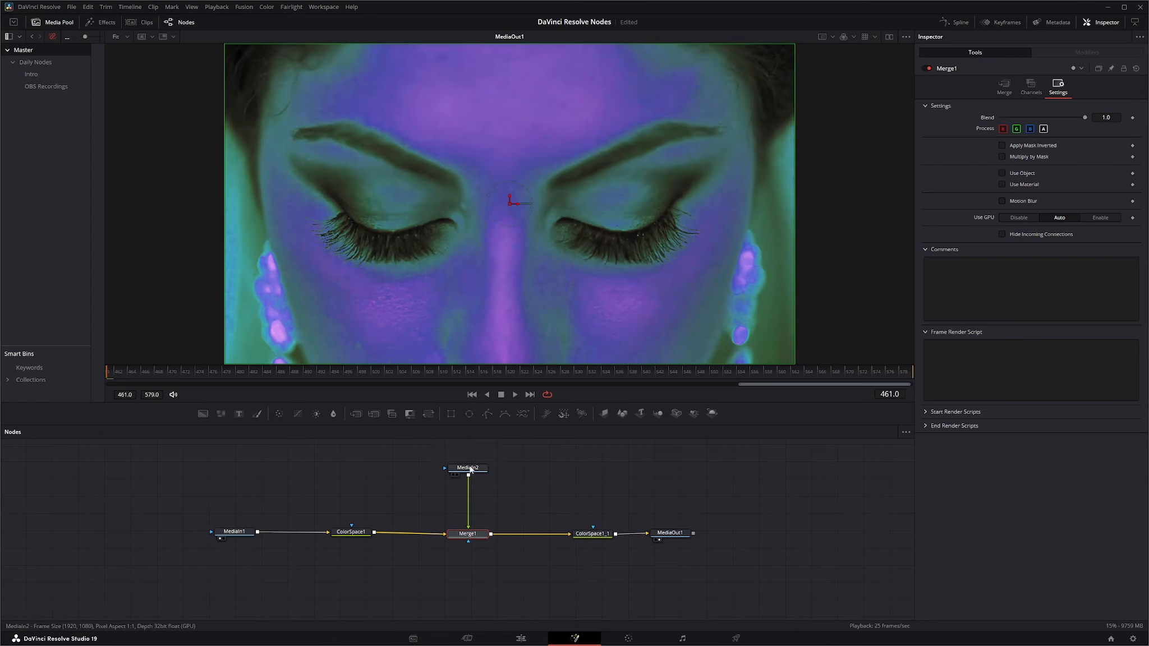
Step: Raise MediaIn2 to make room, and insert a copy of ColorSpace1 between MediaIn2 and Merge1
{"action": "left_click_drag", "start_coordinate": [468, 468], "coordinate": [467, 455]}
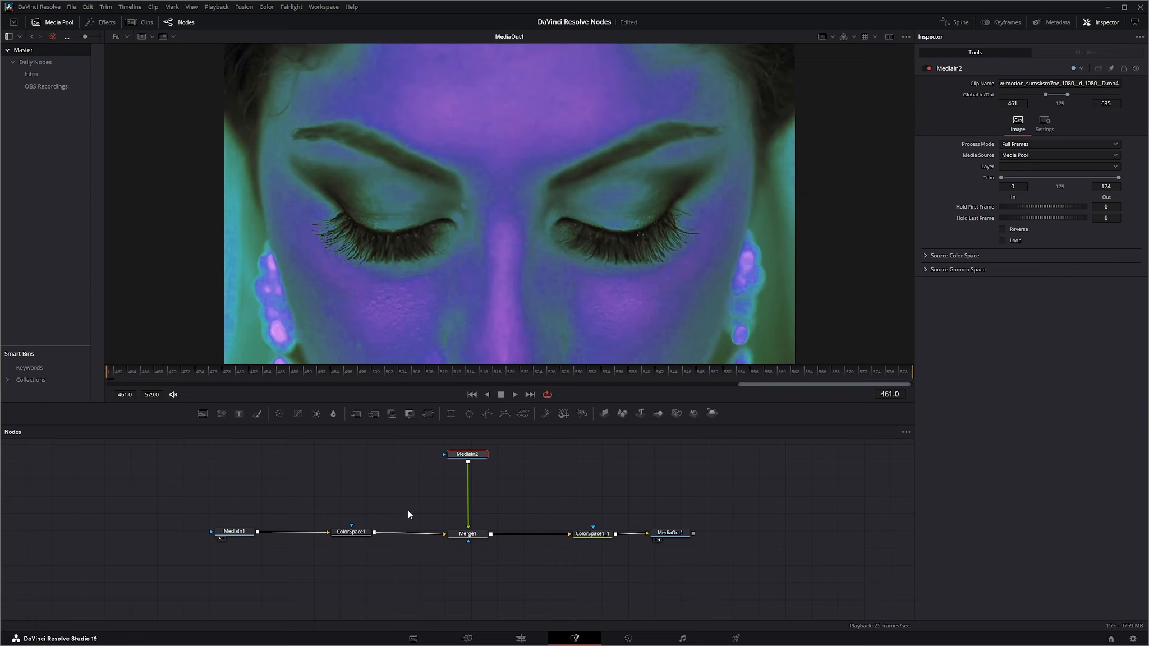
{"action": "left_click", "coordinate": [590, 537]}
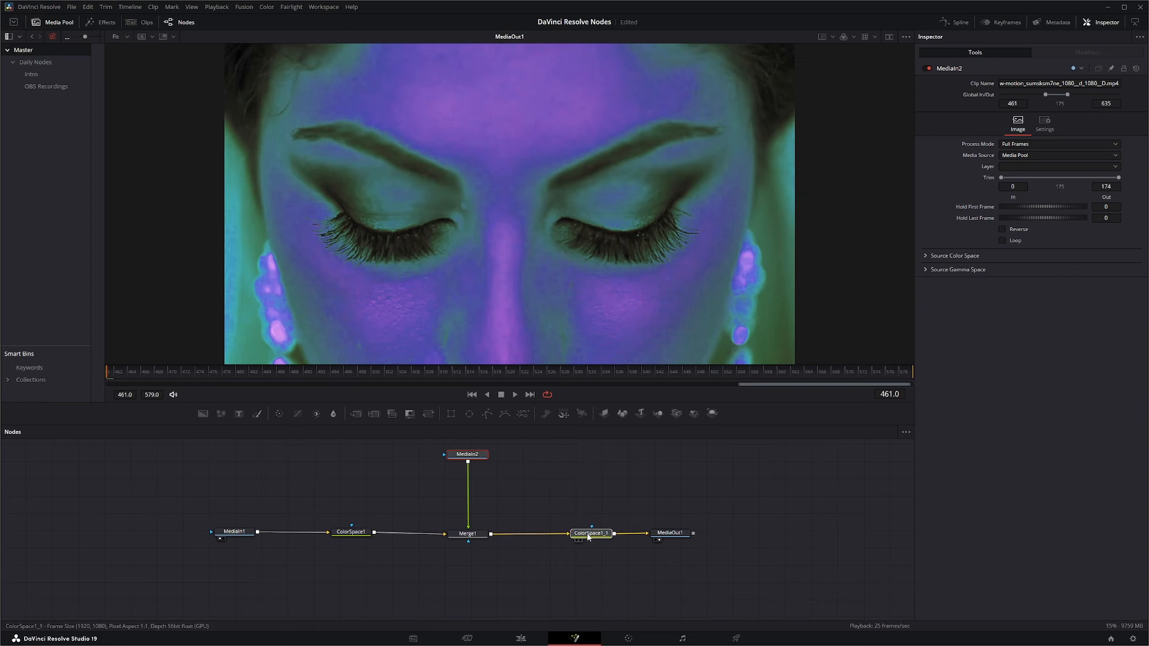
{"action": "left_click", "coordinate": [352, 535]}
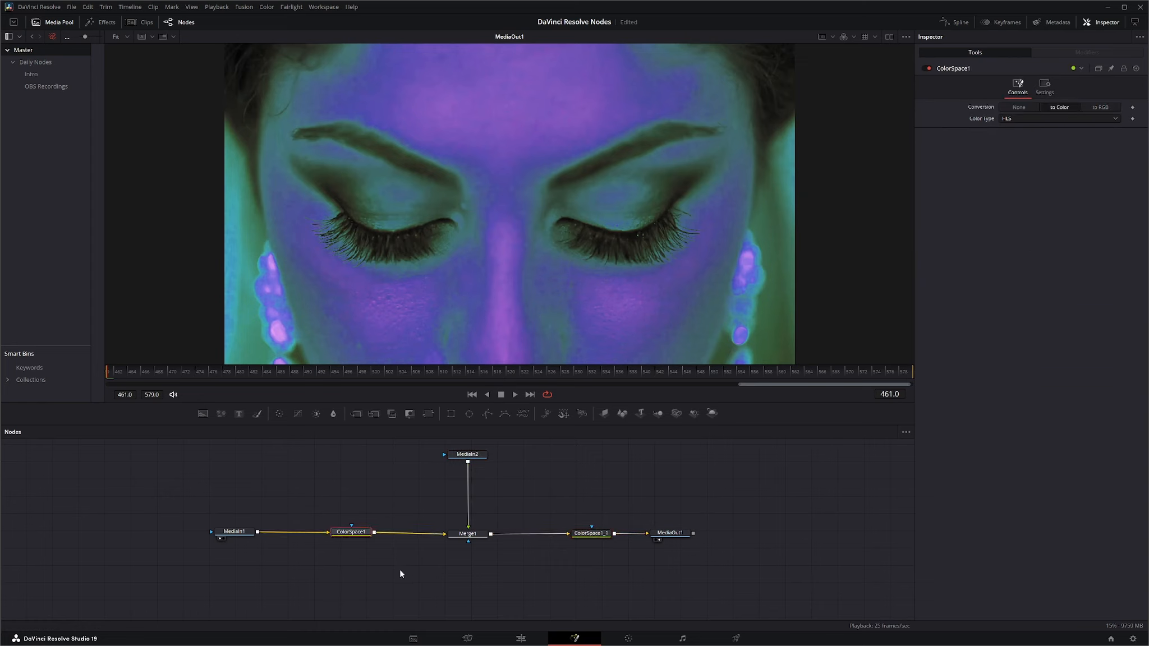
{"action": "left_click", "coordinate": [394, 492]}
{"action": "key", "text": "ctrl+v"}
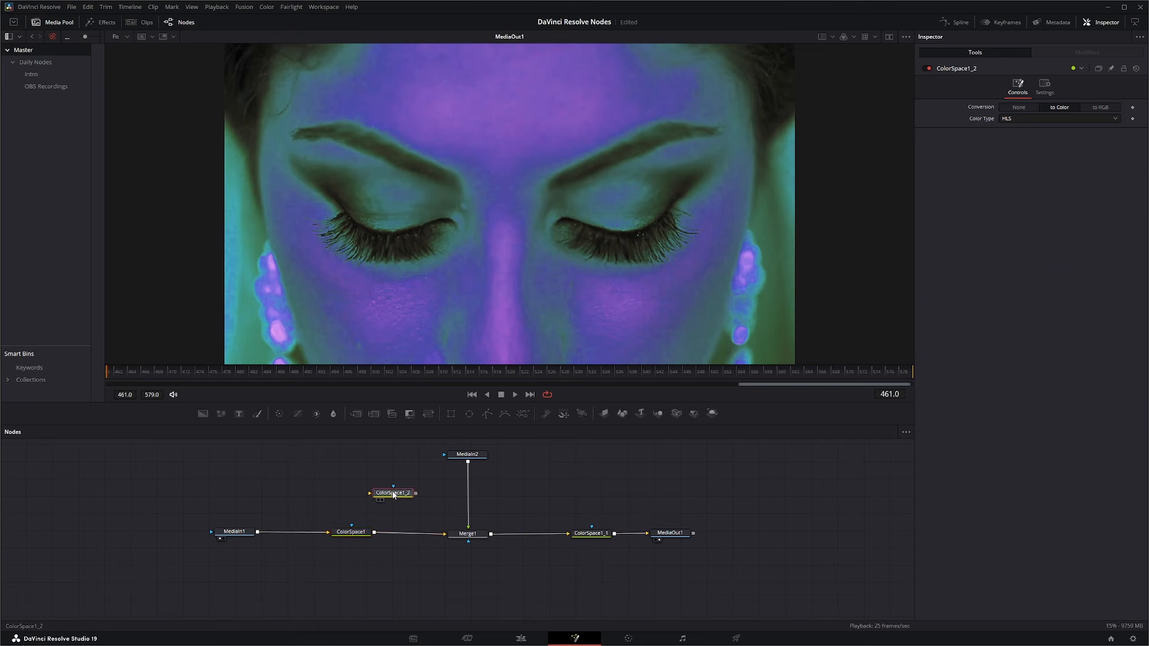
{"action": "left_click_drag", "start_coordinate": [392, 496], "coordinate": [470, 496]}
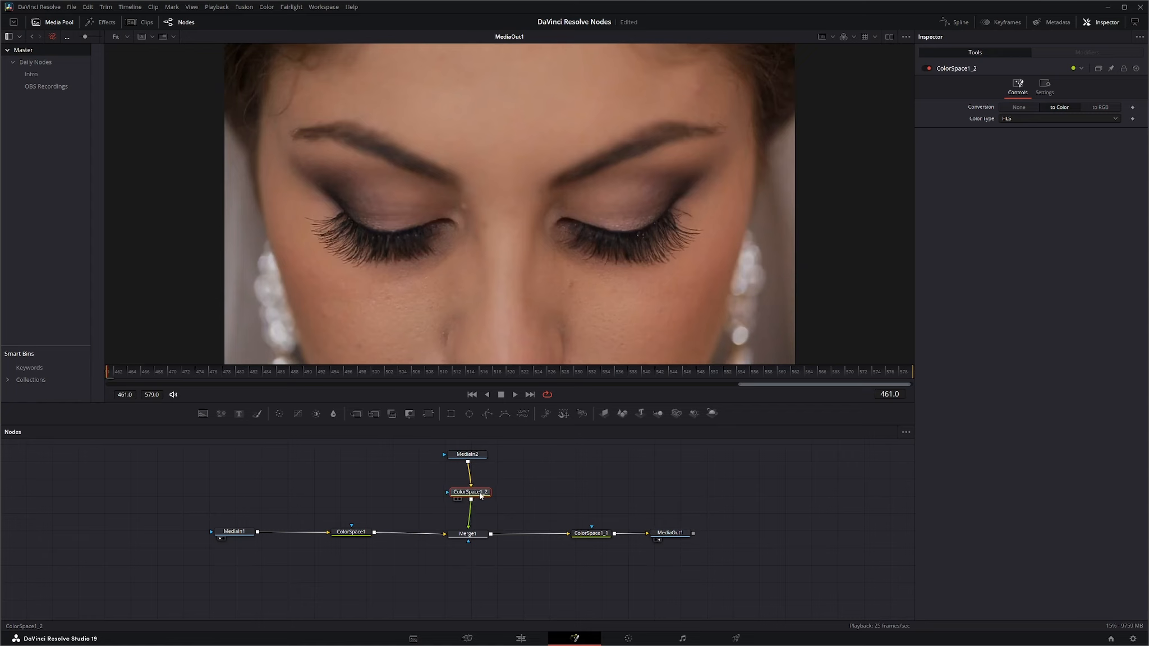
Step: Reduce Merge1's overall blend to 0.0, and raise it to about 0.722 to mix the two HLS-converted clips
{"action": "left_click", "coordinate": [474, 458]}
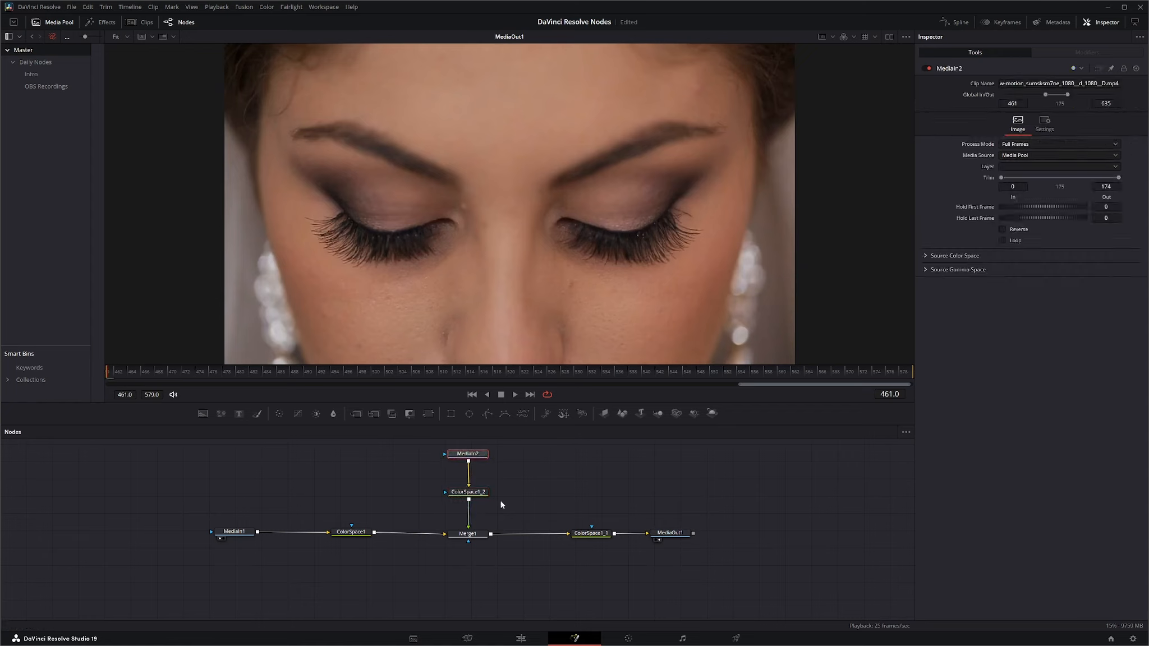
{"action": "left_click", "coordinate": [477, 531]}
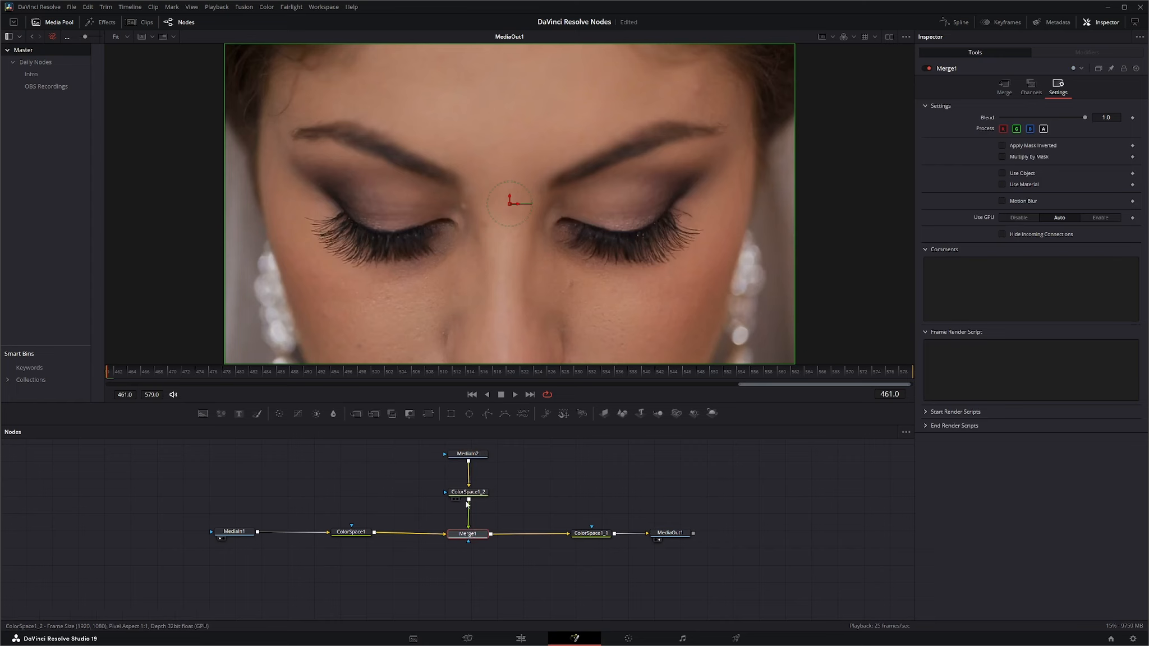
{"action": "left_click", "coordinate": [591, 536]}
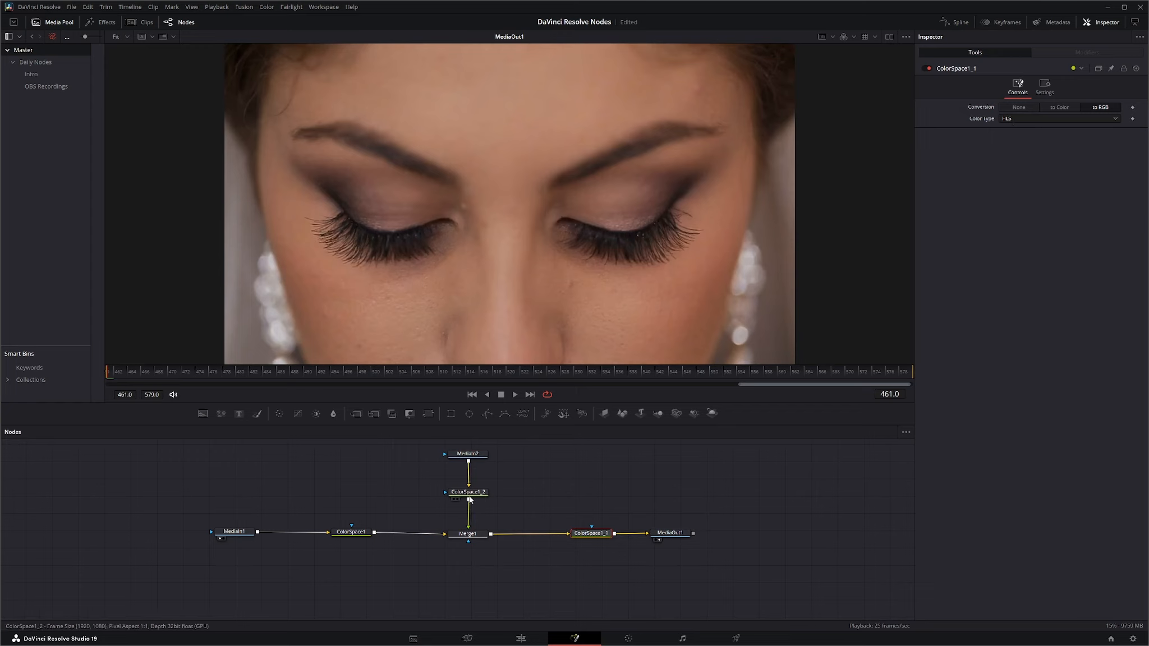
{"action": "left_click", "coordinate": [467, 534]}
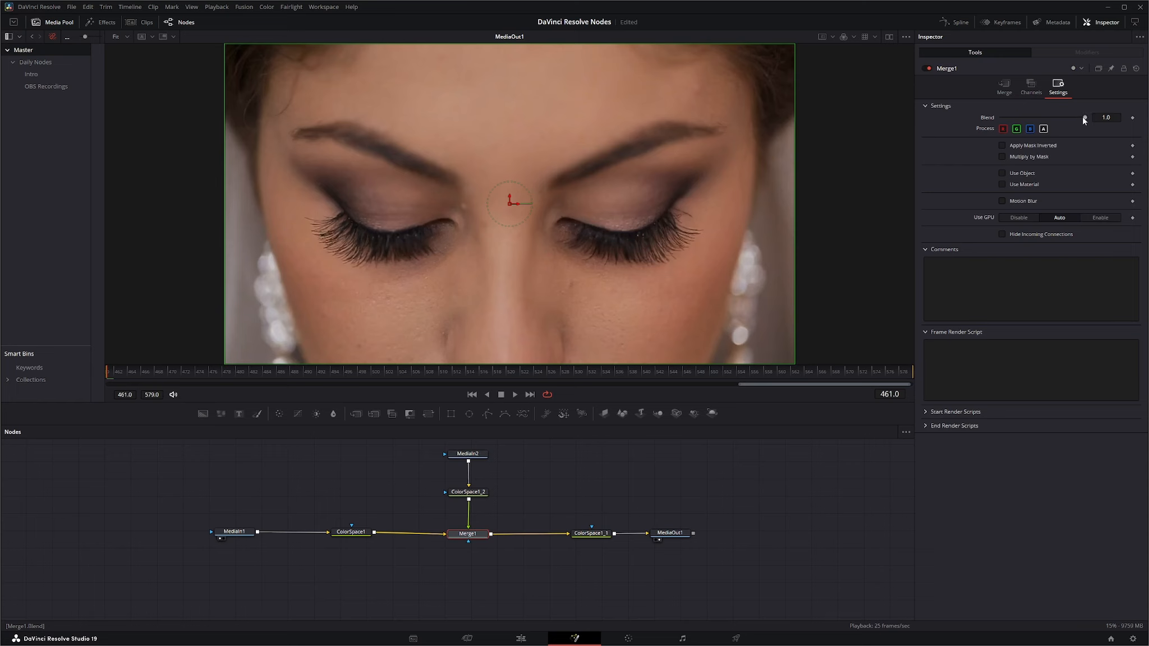
{"action": "left_click_drag", "start_coordinate": [1084, 117], "coordinate": [983, 125]}
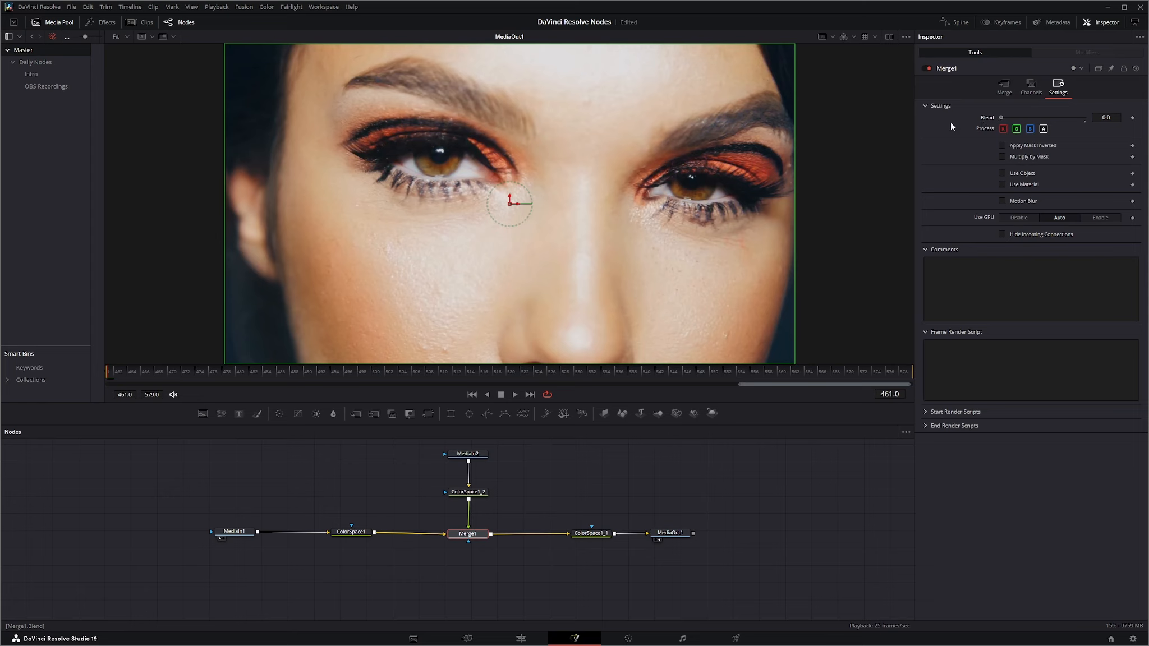
{"action": "left_click_drag", "start_coordinate": [1002, 119], "coordinate": [1061, 111]}
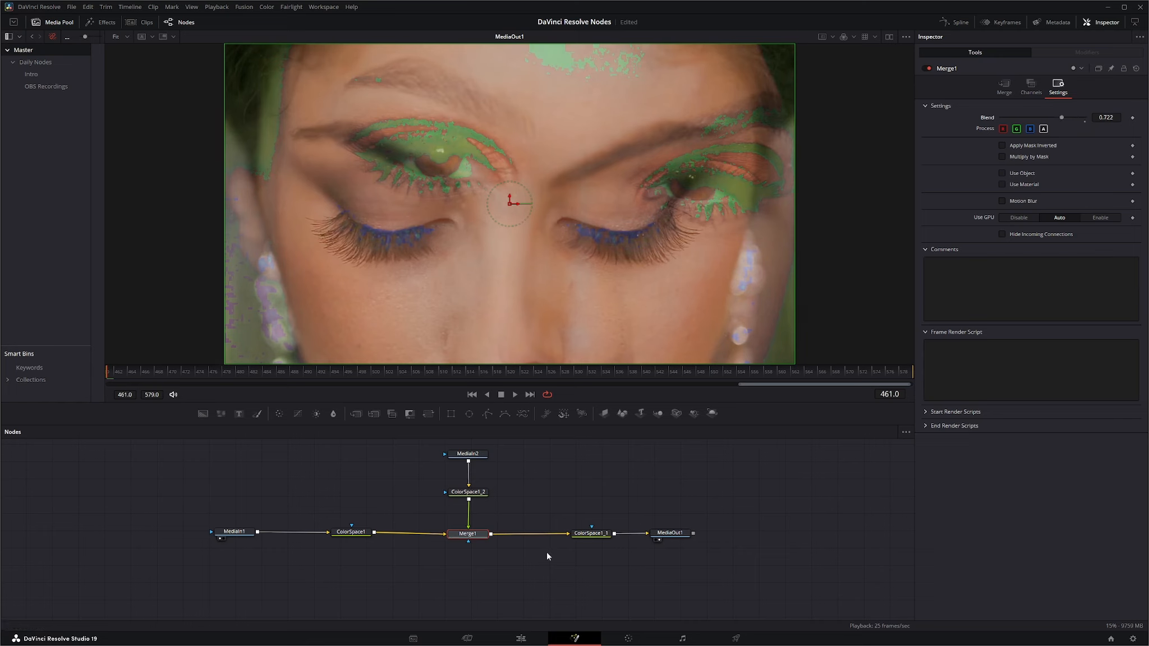
Step: Move ColorSpace1_1 between ColorSpace1_2 and Merge1, and insert a copy of it between ColorSpace1 and Merge1
{"action": "left_click", "coordinate": [591, 533]}
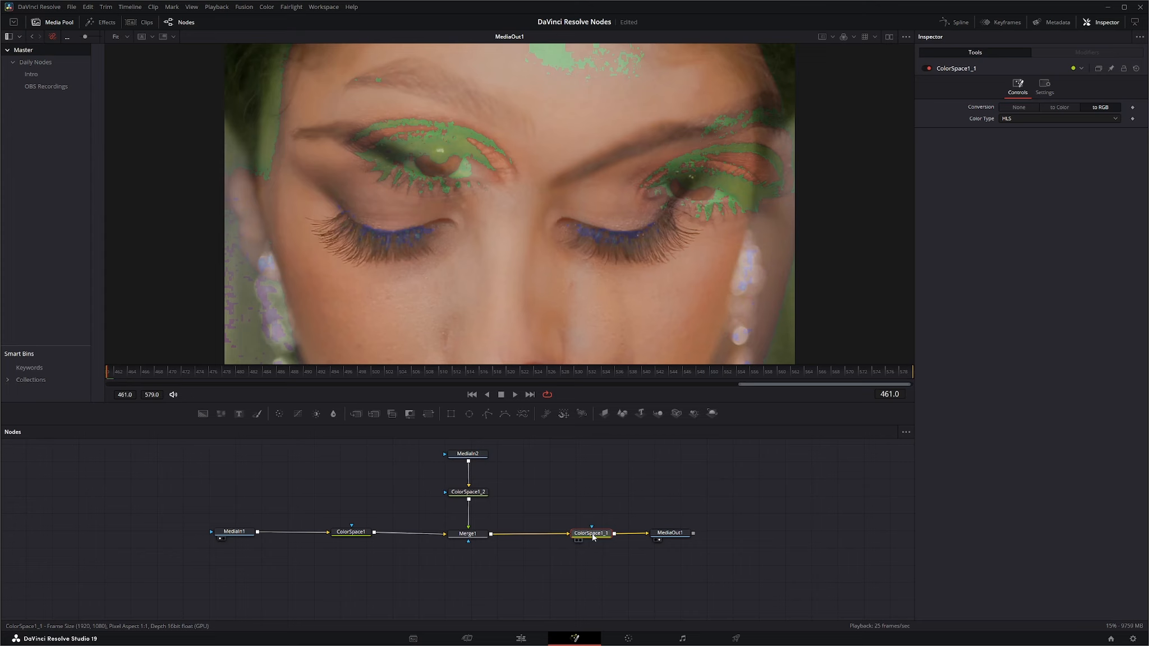
{"action": "left_click_drag", "start_coordinate": [592, 537], "coordinate": [472, 518]}
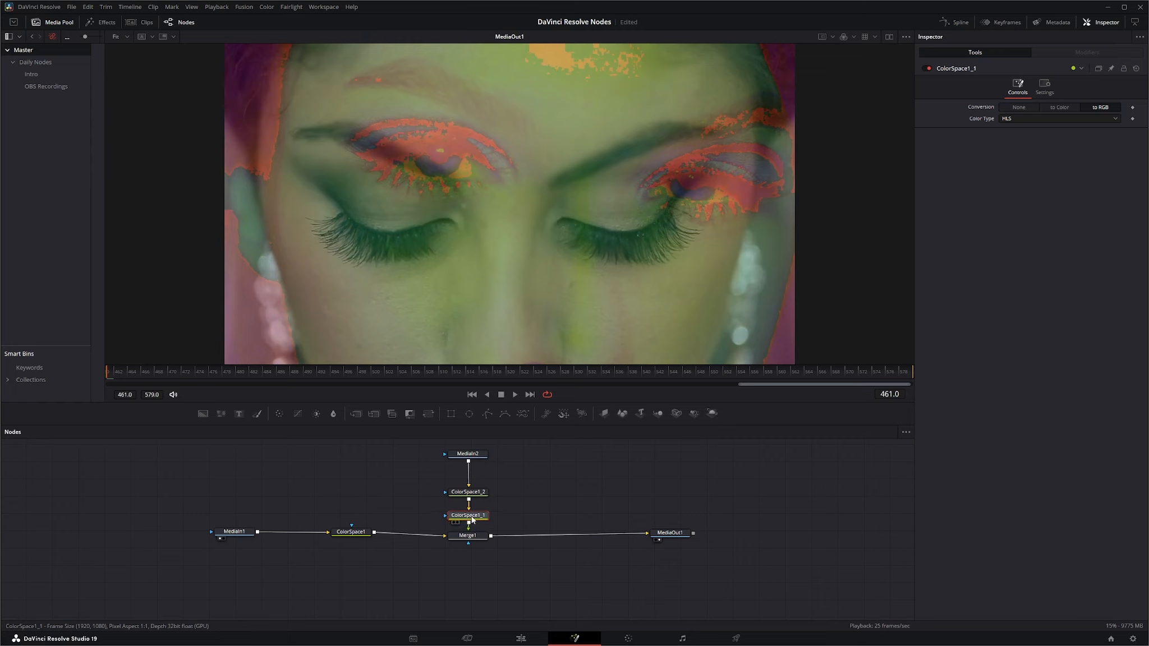
{"action": "key", "text": "ctrl+v"}
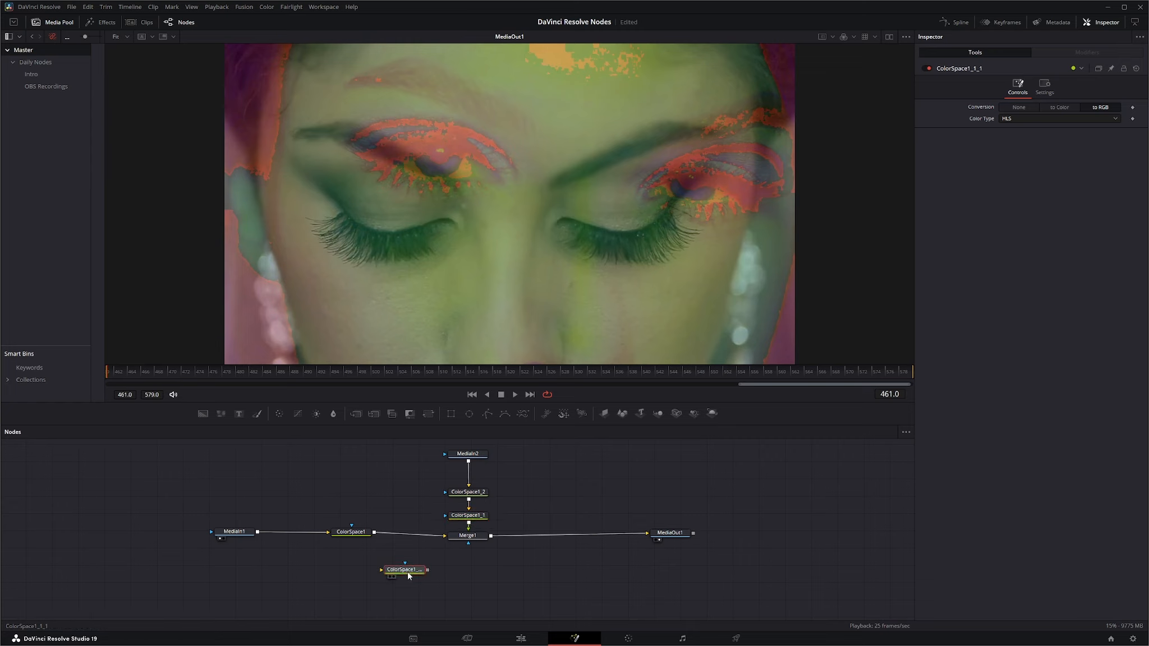
{"action": "left_click_drag", "start_coordinate": [407, 571], "coordinate": [412, 536]}
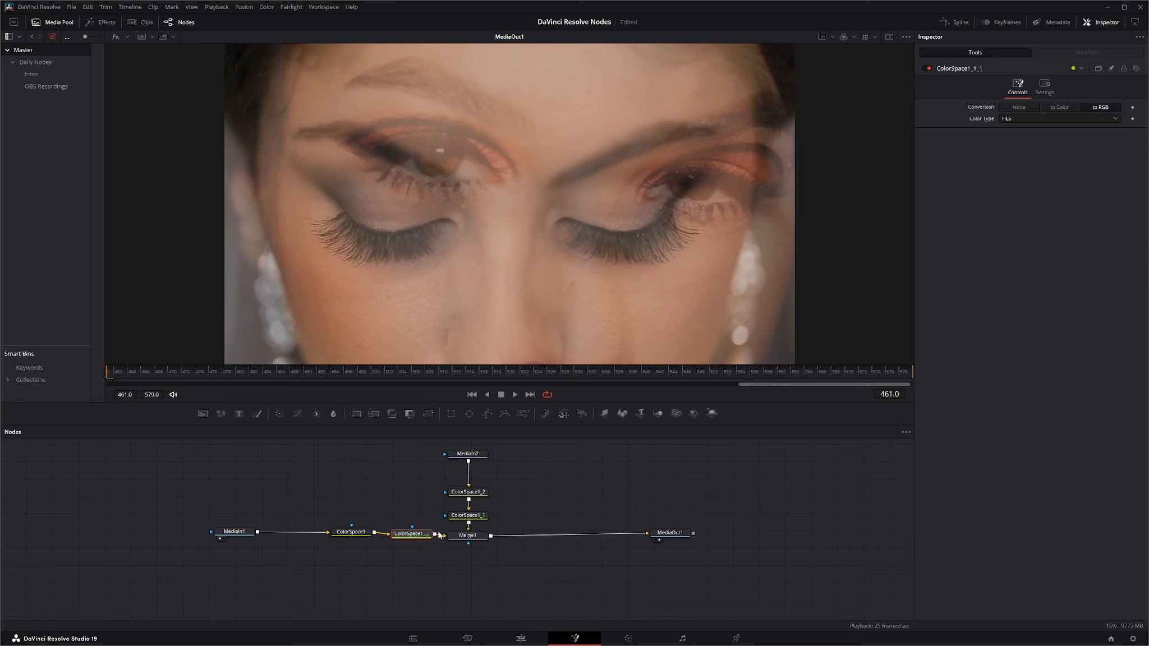
Step: Set Merge1's overall blend to 0.0 with both clips converted back to RGB before merging
{"action": "left_click", "coordinate": [472, 536]}
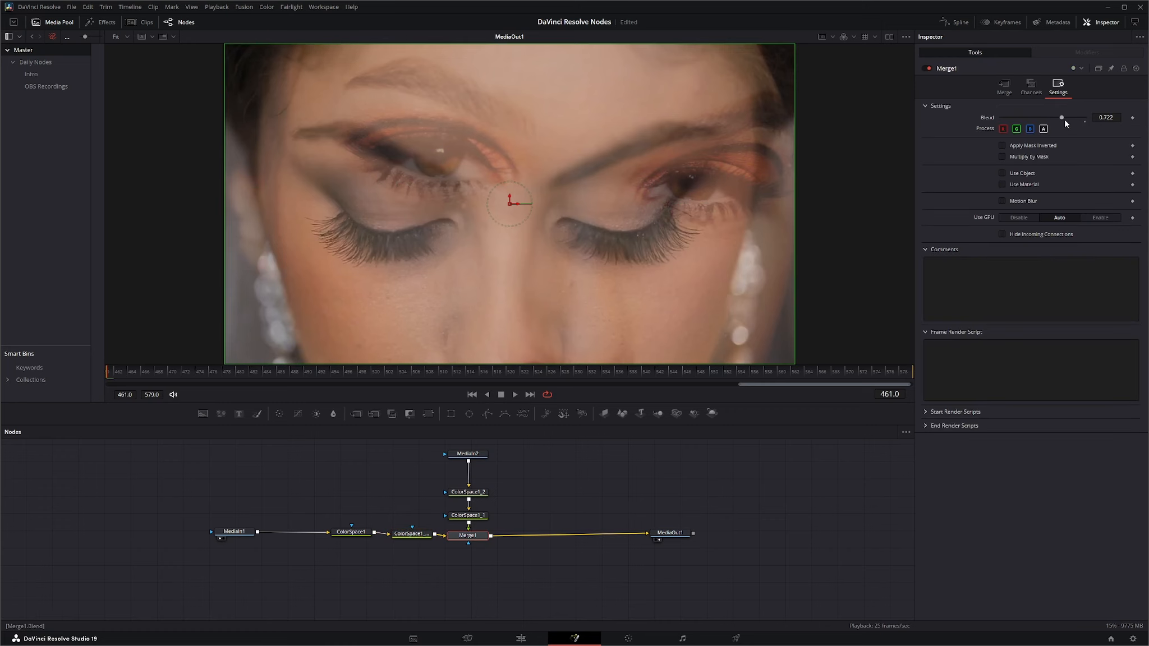
{"action": "left_click_drag", "start_coordinate": [1076, 118], "coordinate": [992, 122]}
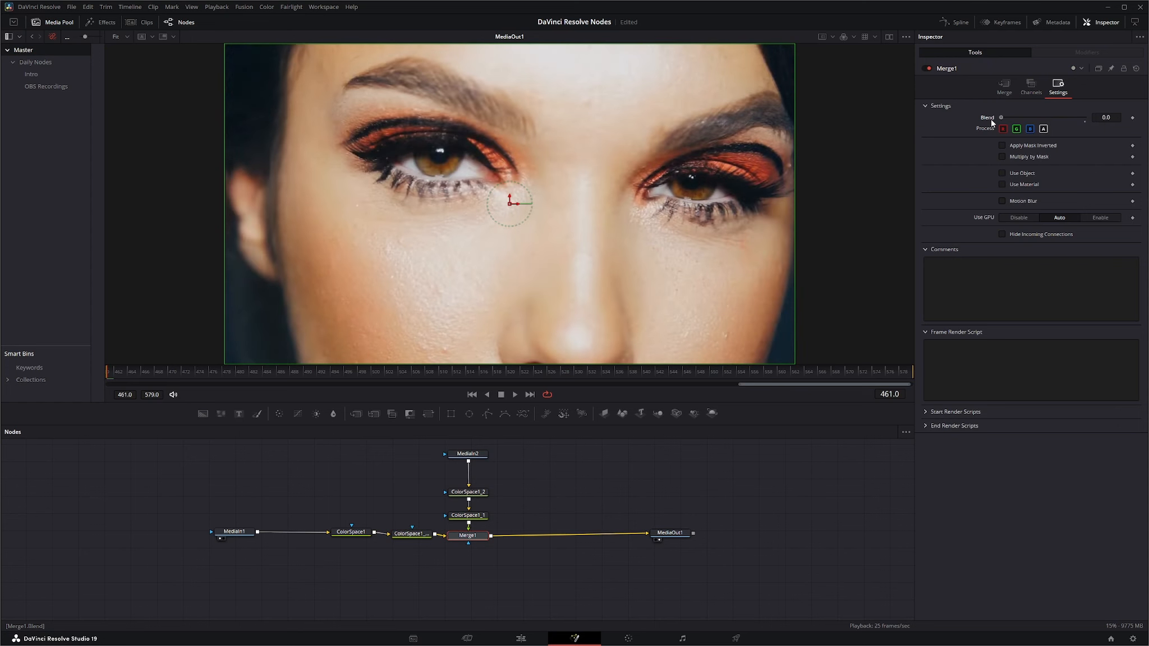